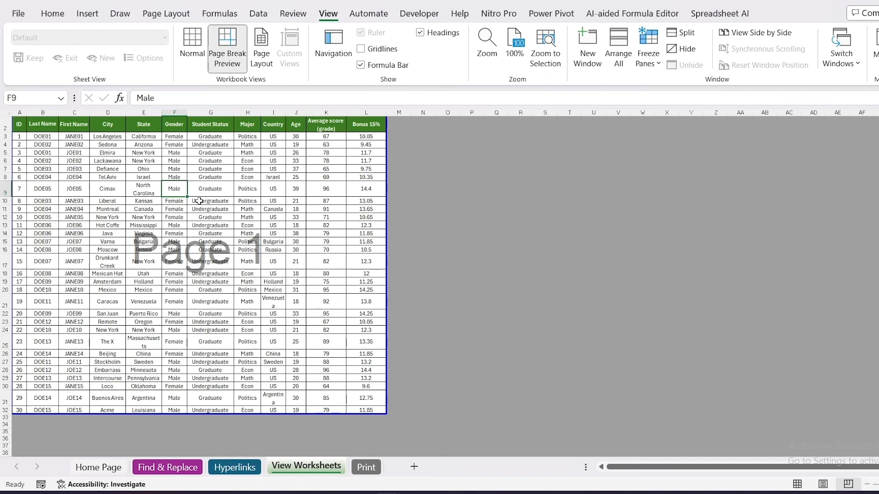
In Page Break Preview, extend the customer table's print area downward so its lower boundary sits at row 56.
left_click(200, 200)
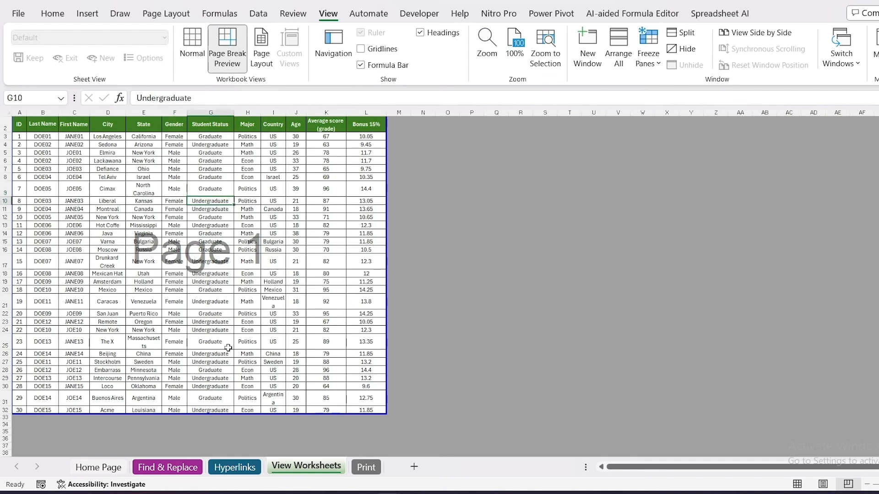
scroll(228, 364, "down", 2)
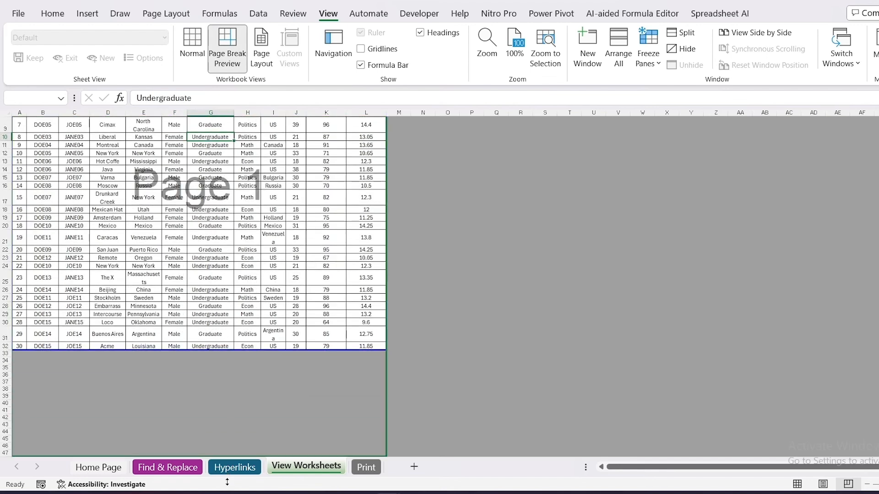
scroll(230, 350, "down", 3)
scroll(248, 302, "up", 5)
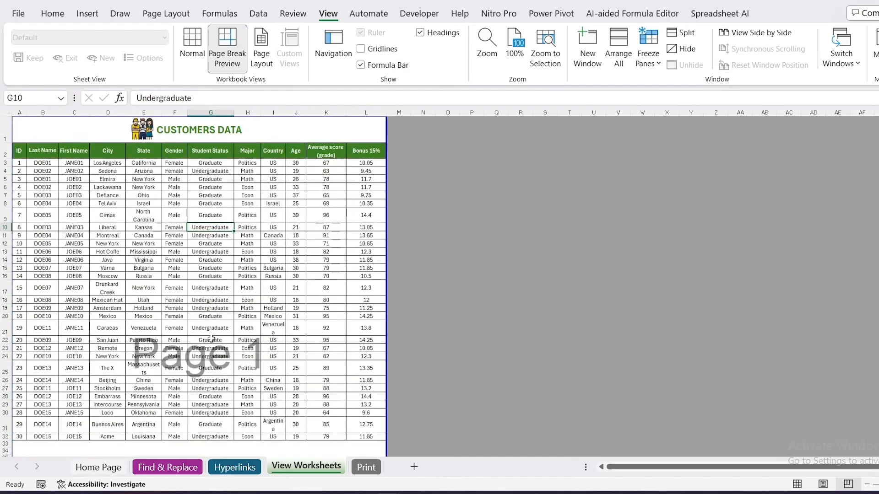
scroll(202, 336, "down", 6)
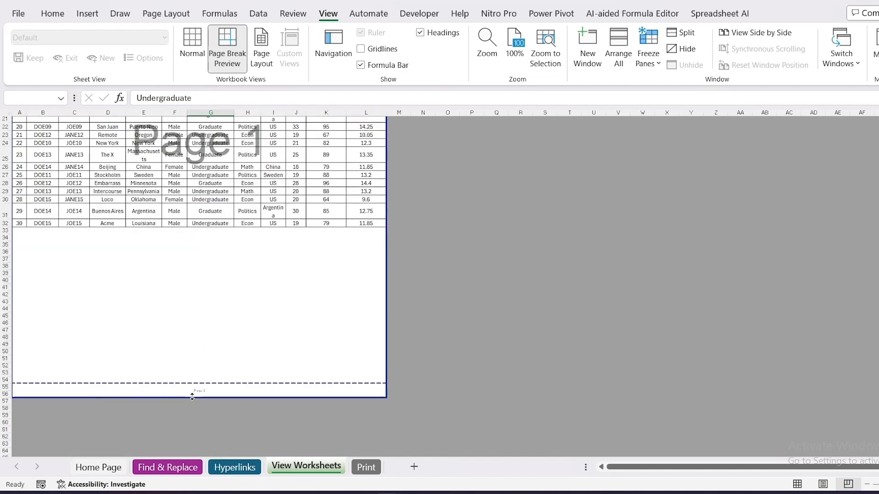
scroll(192, 396, "down", 3)
scroll(188, 440, "up", 10)
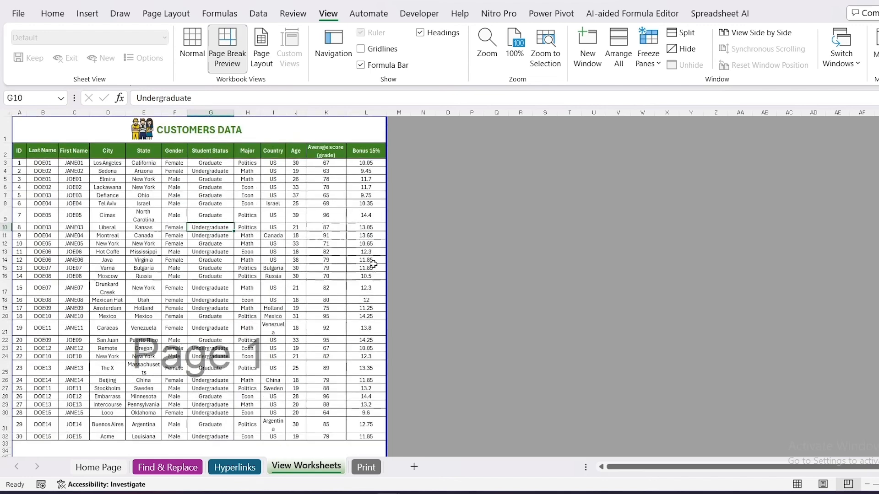
Extend the print area's right boundary across the empty columns past AK and its lower boundary past row 64 to include more pages.
left_click_drag(384, 214, 877, 259)
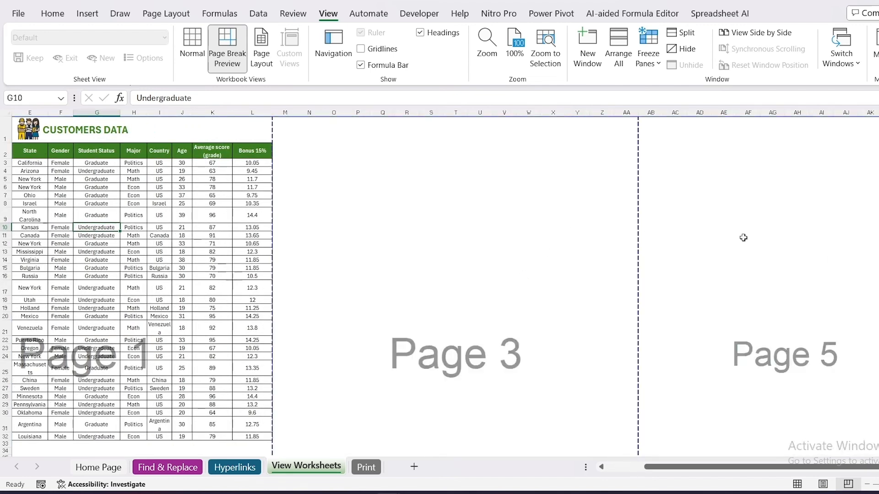
scroll(275, 327, "left", 2)
scroll(71, 196, "down", 3)
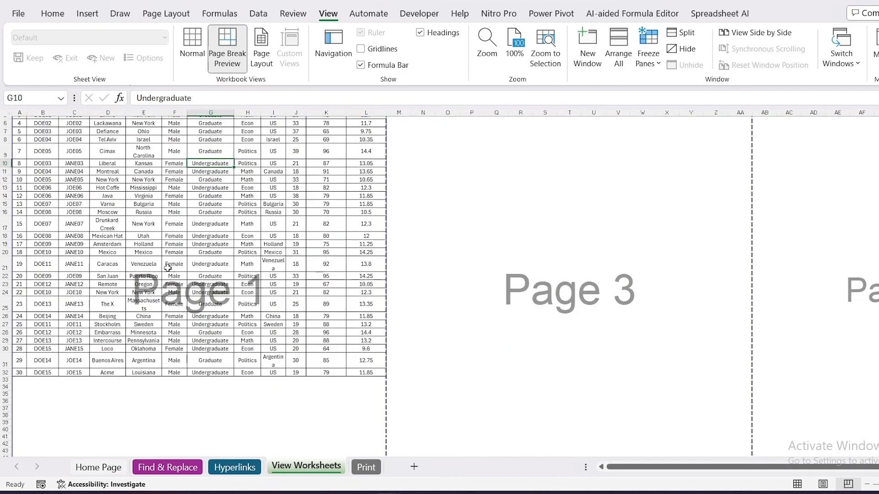
scroll(204, 350, "down", 7)
scroll(518, 300, "up", 3)
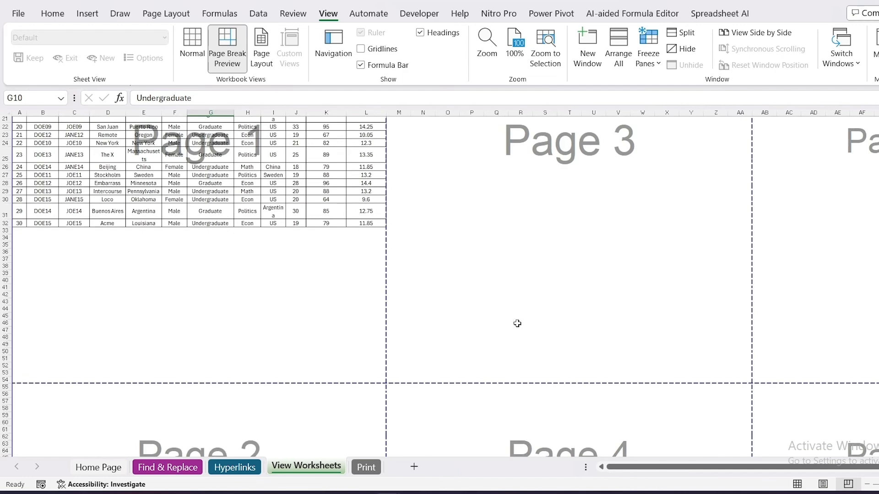
Compare the worksheet in Normal view with Page Break Preview.
left_click(184, 44)
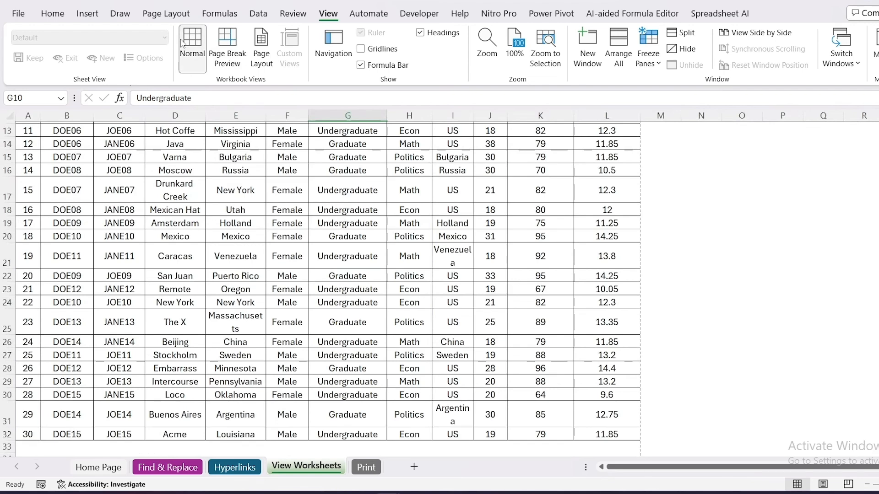
left_click(229, 43)
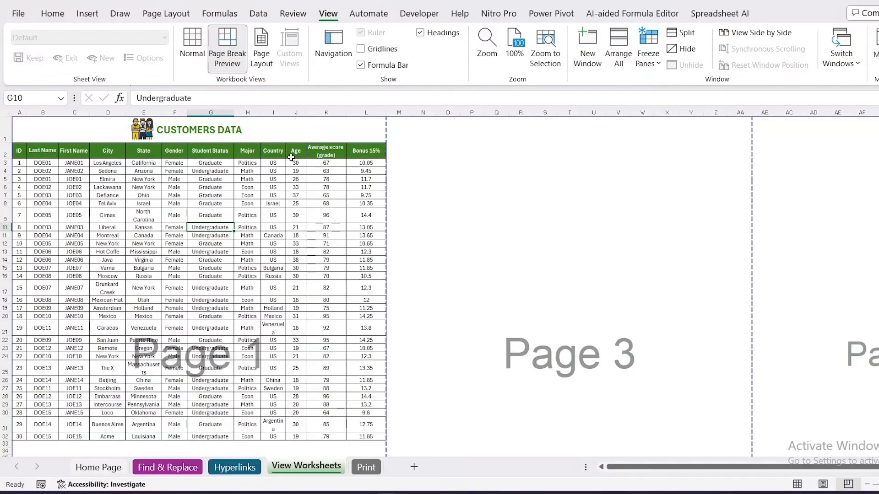
Switch the worksheet to Page Layout view and enter "Gammal Tech" in the center header section.
left_click(261, 49)
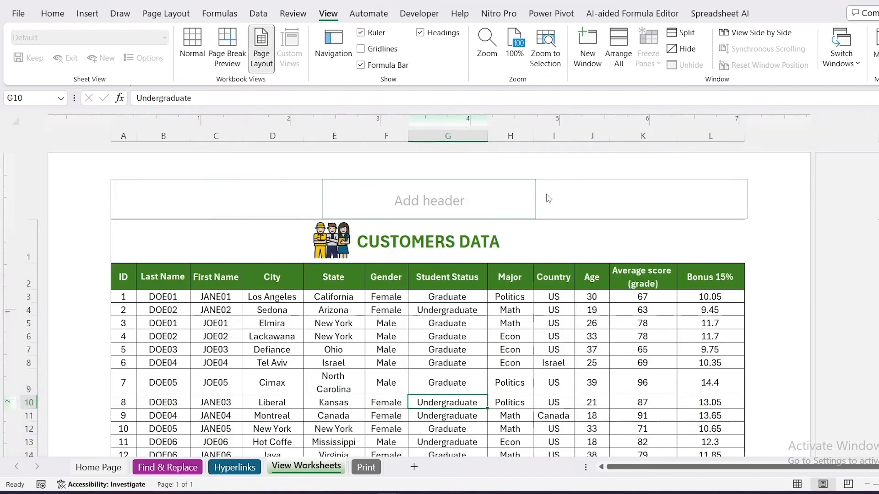
scroll(487, 344, "down", 8)
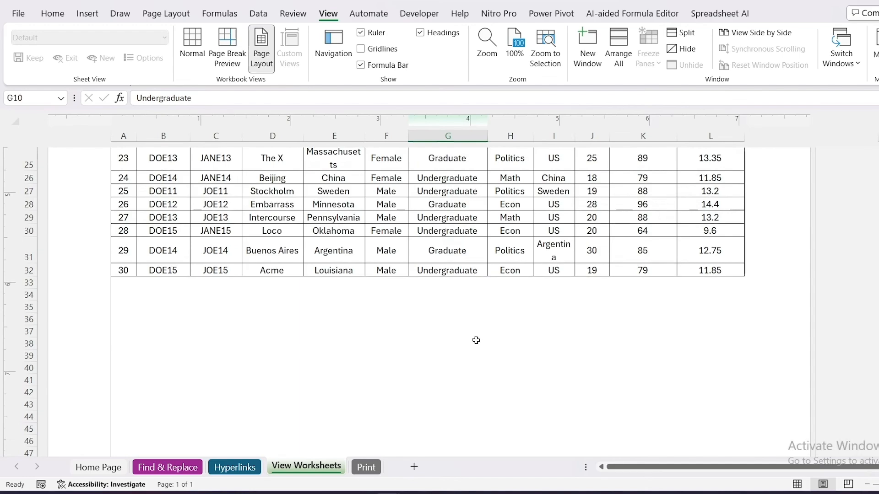
scroll(476, 346, "up", 8)
left_click(394, 197)
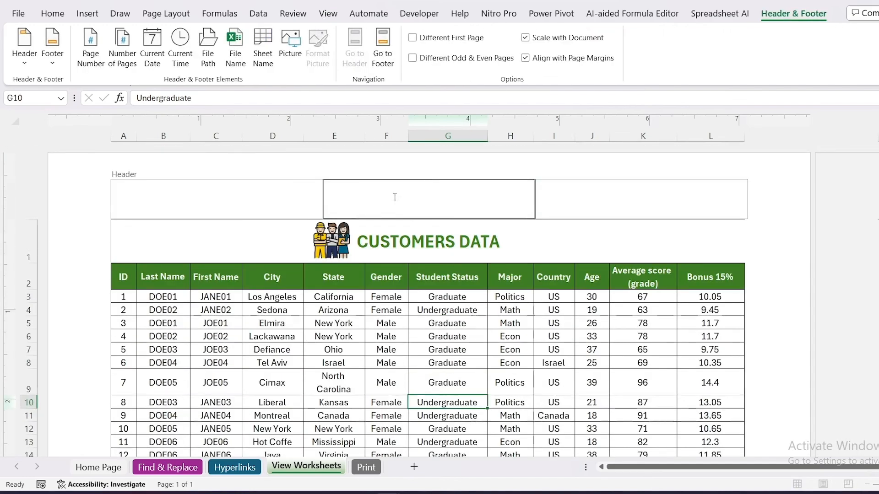
type("Gammal Tech")
Format the "Gammal Tech" header text as size 16, bold, italic and the dark teal theme color.
triple_click(467, 186)
left_click(53, 13)
left_click(188, 37)
left_click(188, 37)
left_click(188, 37)
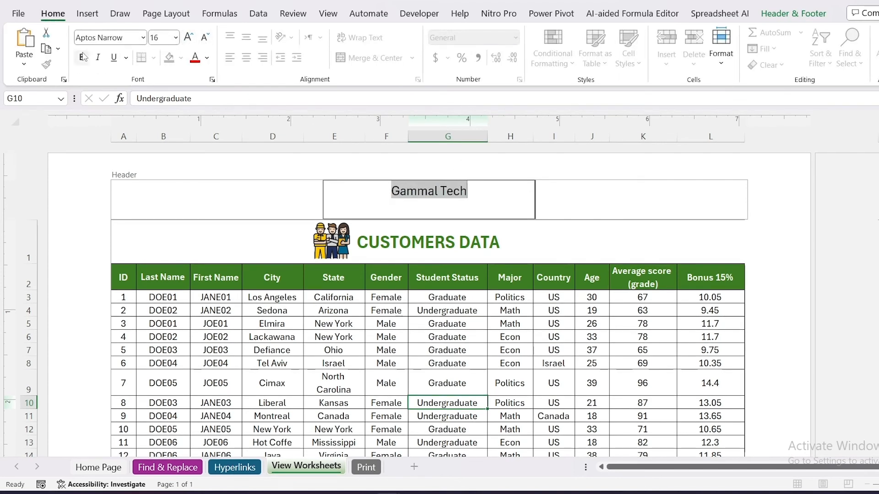
left_click(82, 57)
left_click(207, 58)
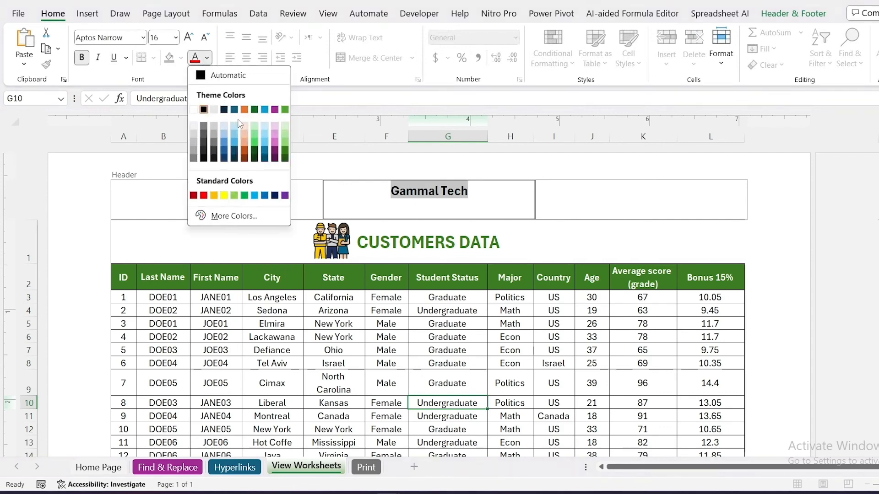
left_click(235, 110)
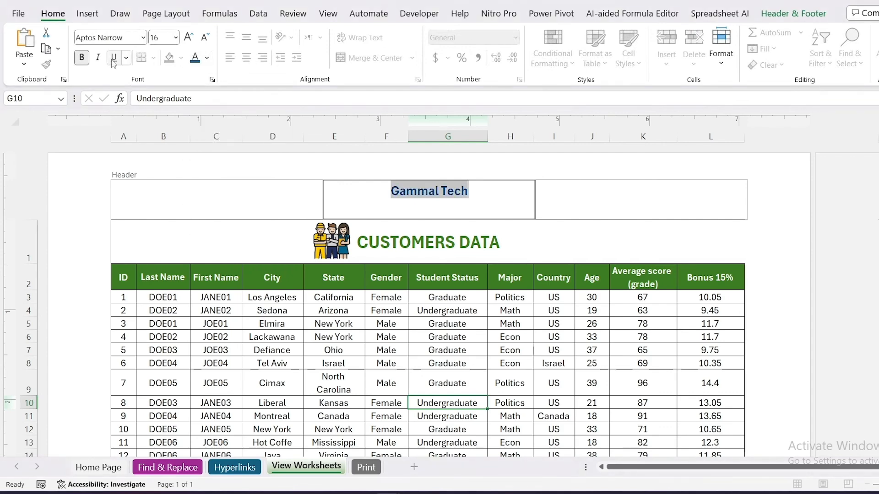
left_click(98, 58)
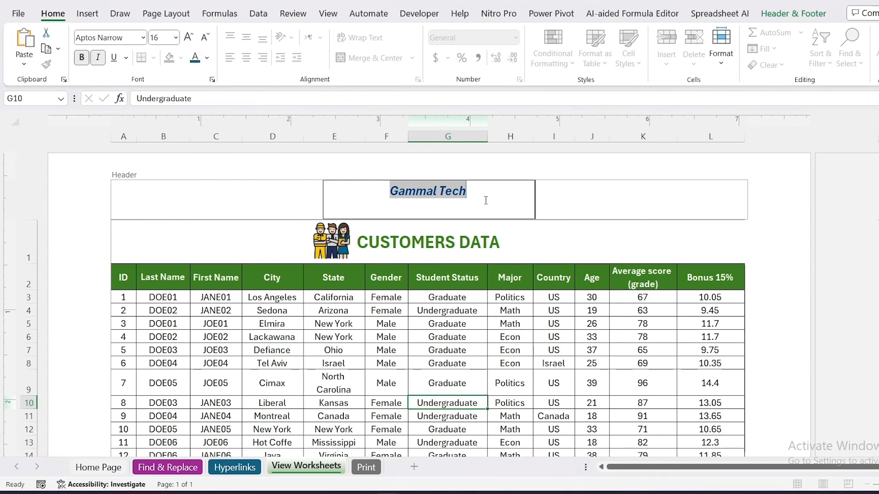
left_click(503, 231)
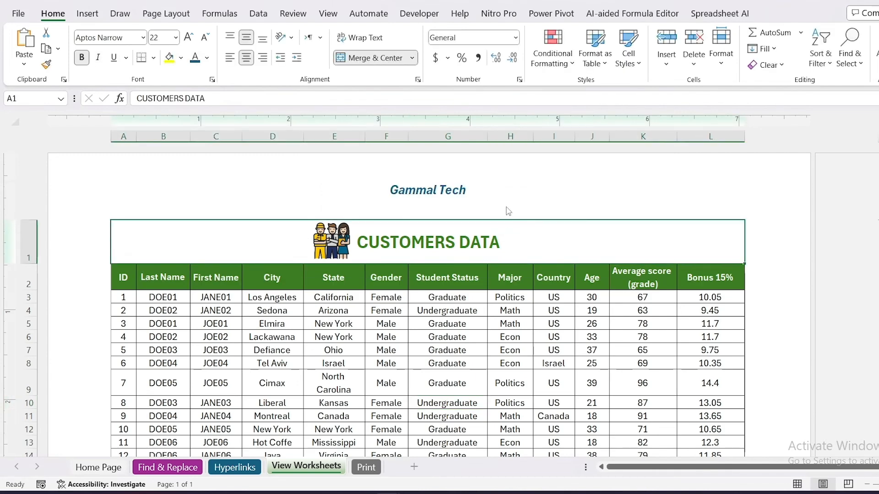
scroll(463, 191, "down", 15)
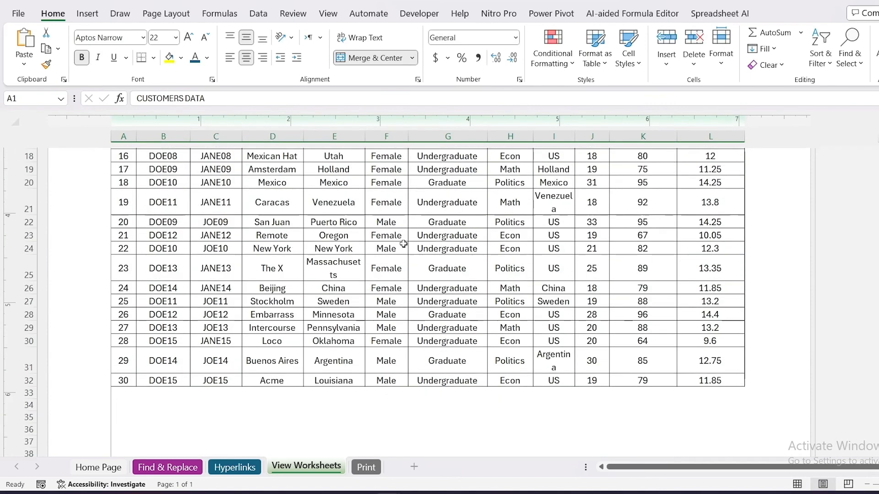
scroll(393, 293, "up", 15)
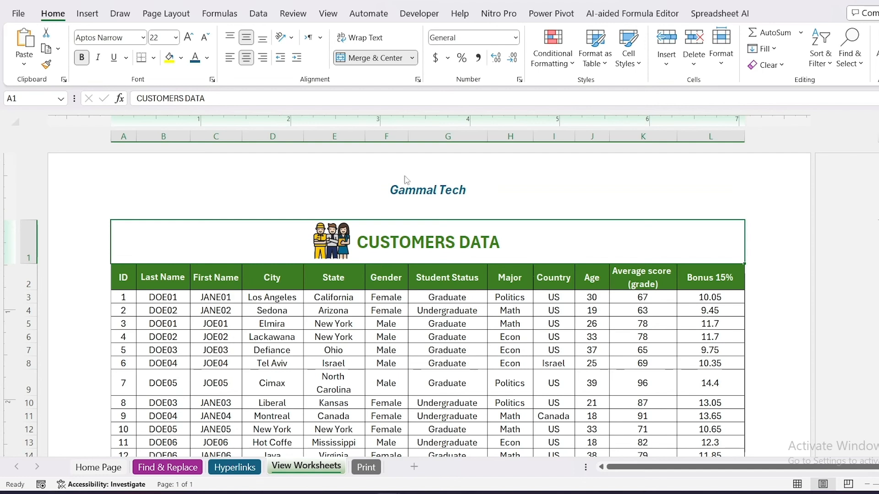
Replace the header with the built-in preset "F:\Gammal Tech\Excel for Beginners\Day 8 27-3\Module 7, Page 1".
left_click(237, 193)
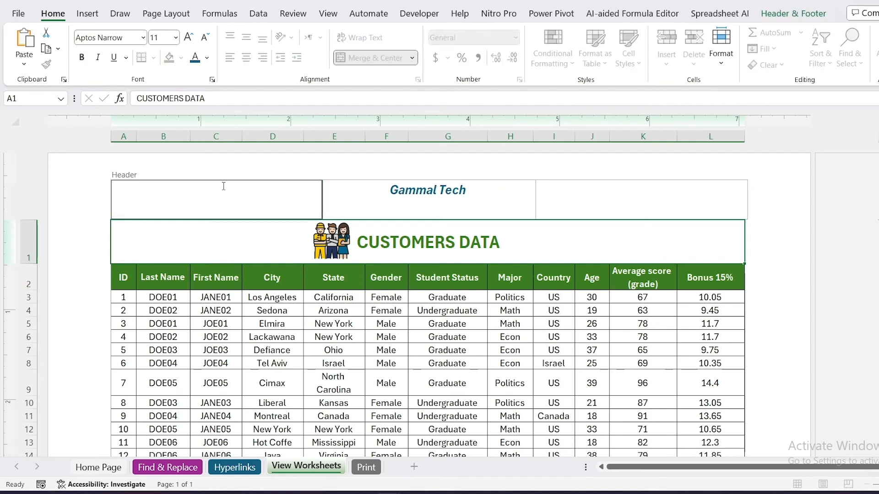
left_click(804, 18)
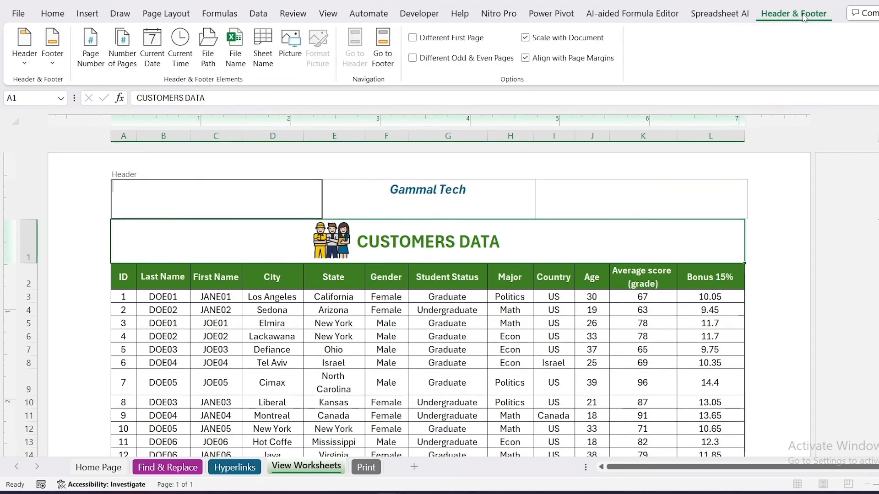
left_click(28, 64)
left_click(58, 102)
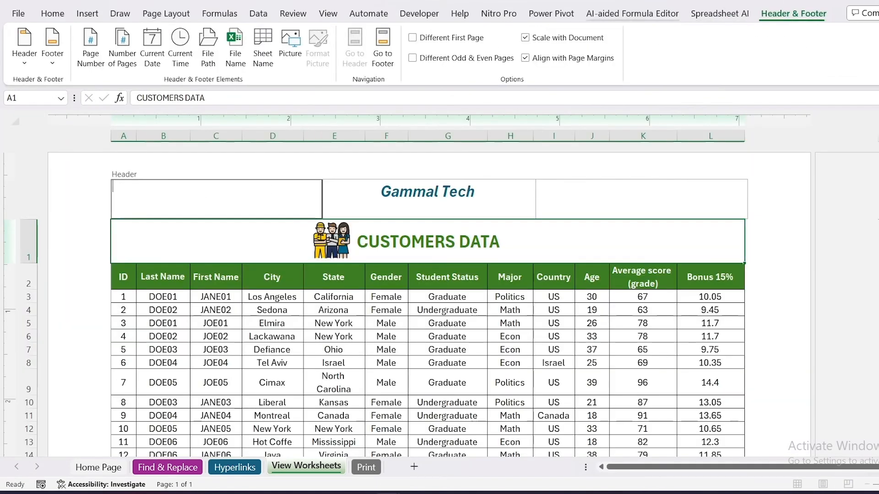
left_click(24, 48)
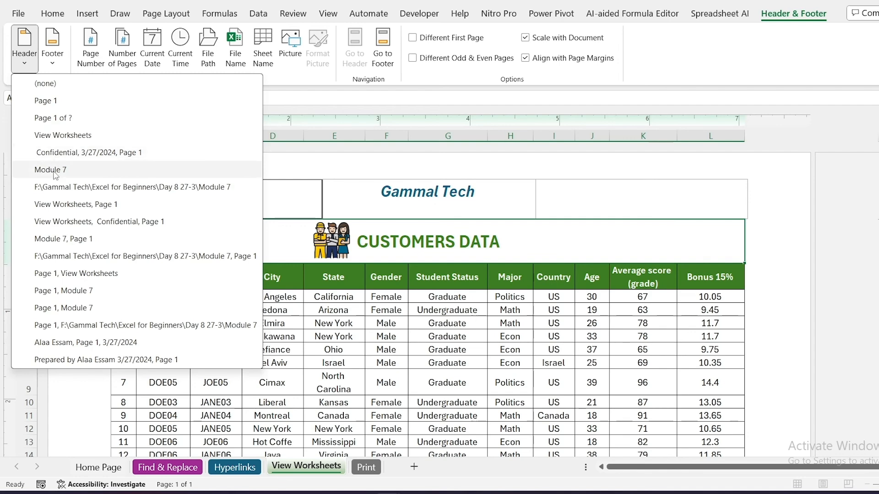
key("Escape")
key("Escape")
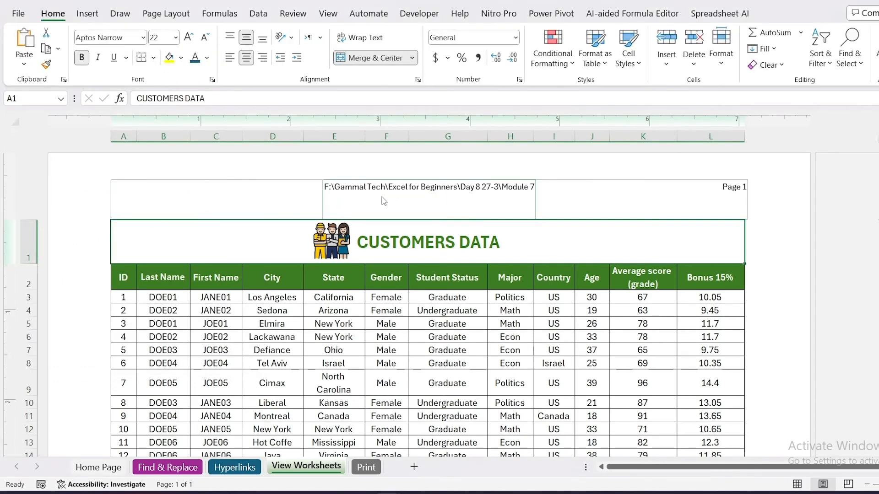
Check the field codes in the center and right header sections and insert the current date in the left header section.
left_click(384, 200)
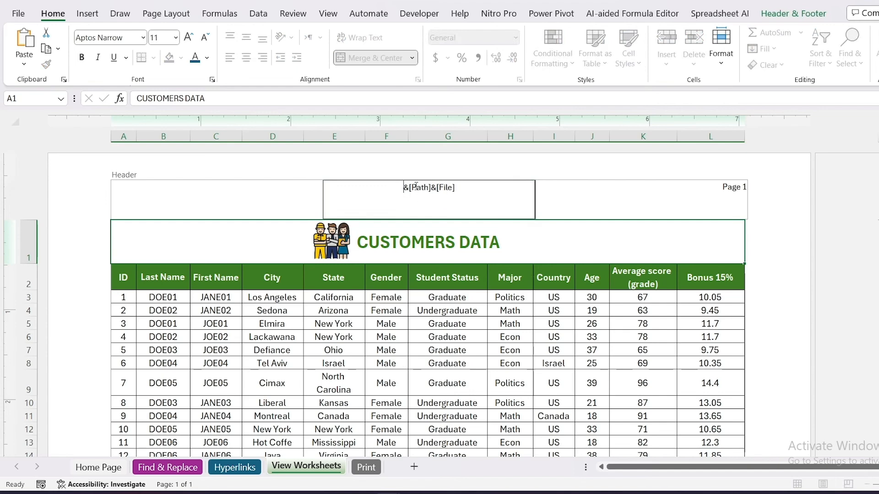
left_click(659, 207)
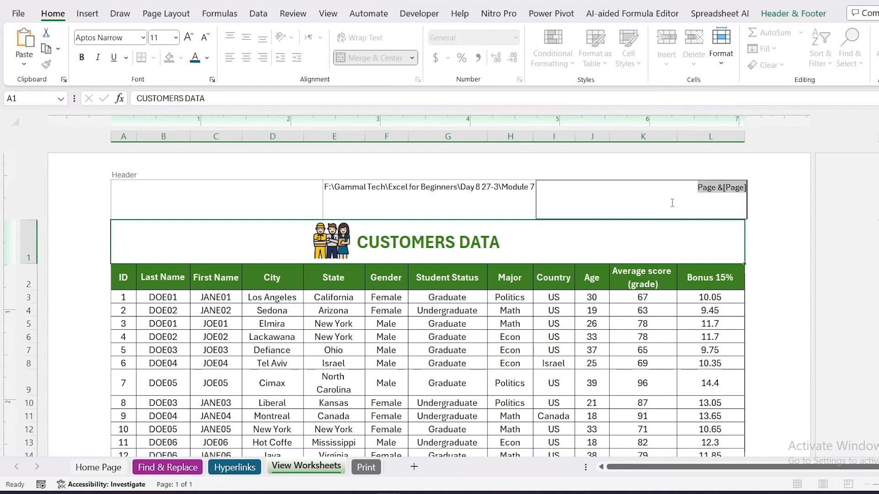
left_click(279, 208)
left_click(793, 13)
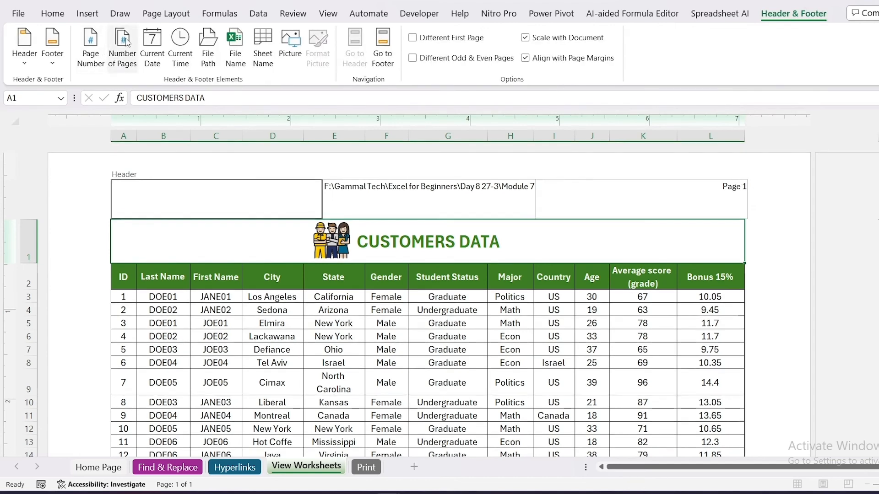
left_click(156, 43)
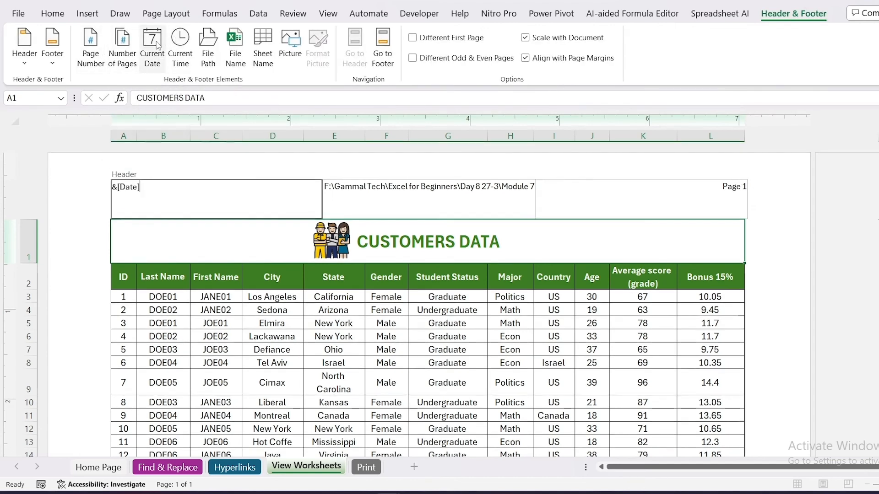
left_click(152, 234)
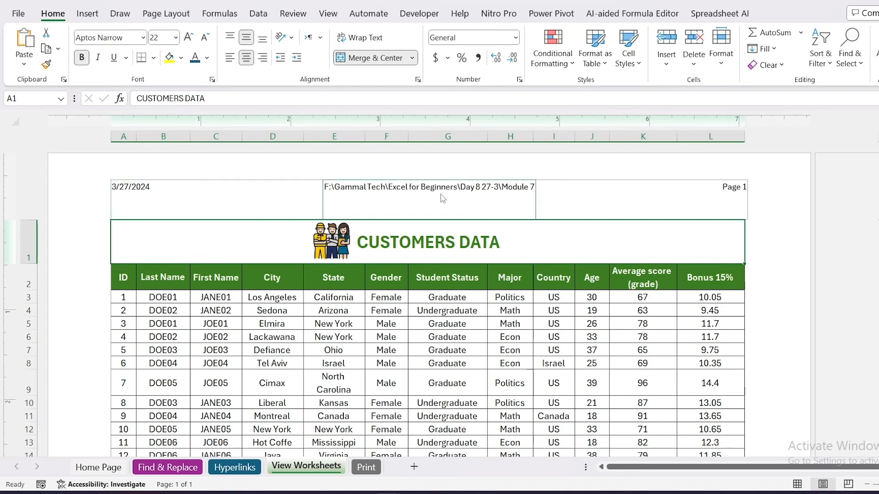
Apply the built-in footer preset "Page 1, Module 7" to the worksheet's page footer.
scroll(441, 284, "down", 15)
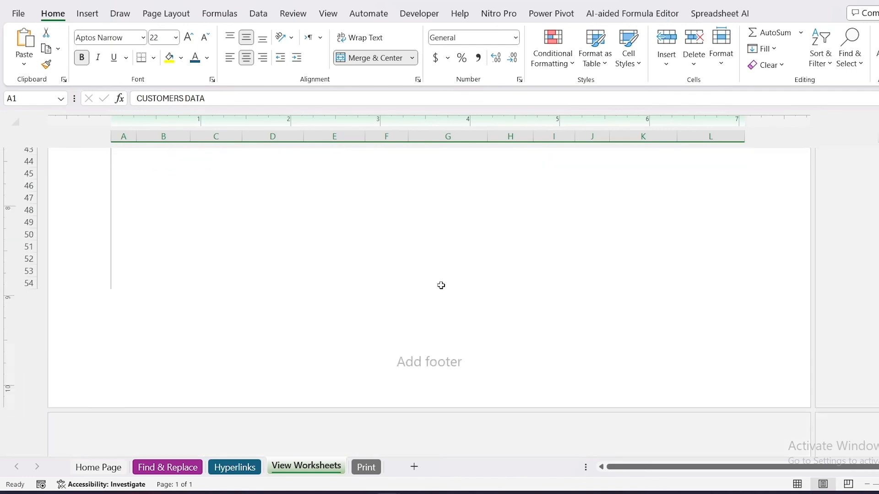
left_click(383, 343)
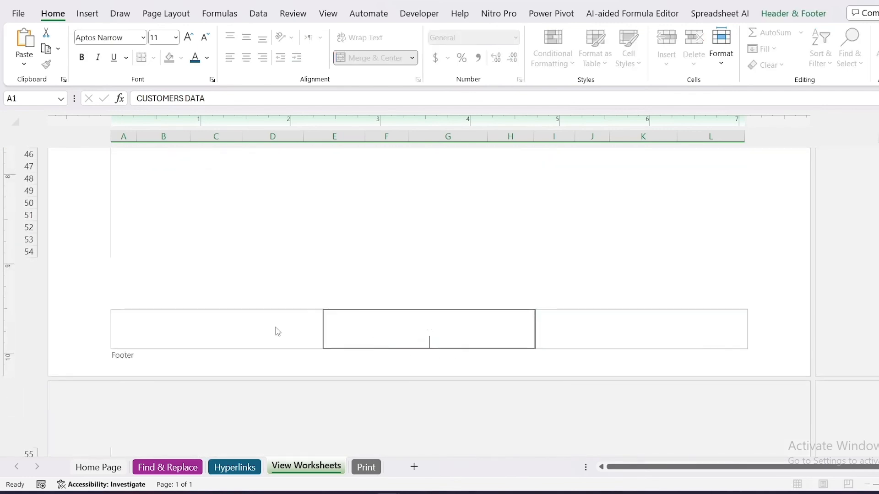
left_click(792, 14)
left_click(51, 53)
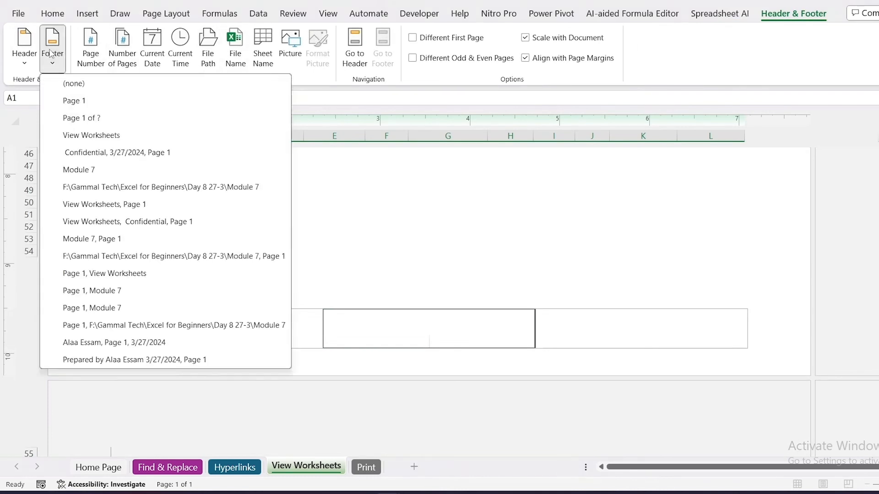
left_click(78, 291)
left_click(80, 294)
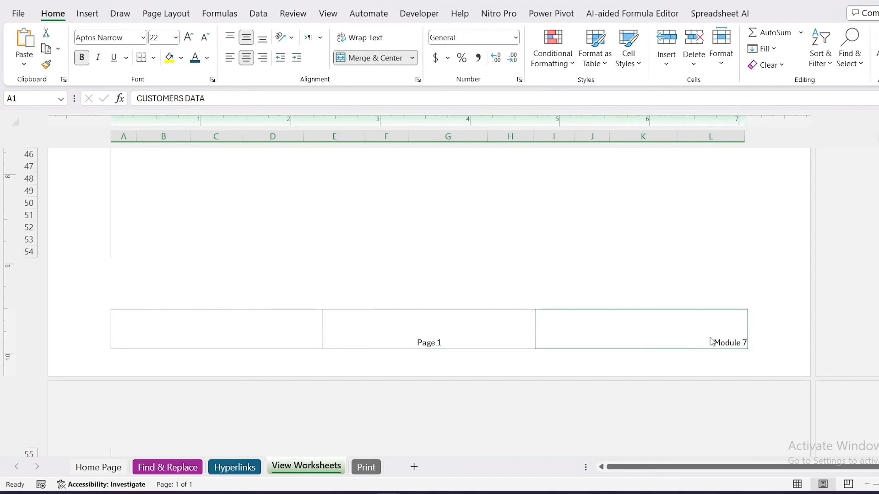
Switch the customer data sheet back to Normal view and look over the table up to its title.
scroll(494, 263, "up", 10)
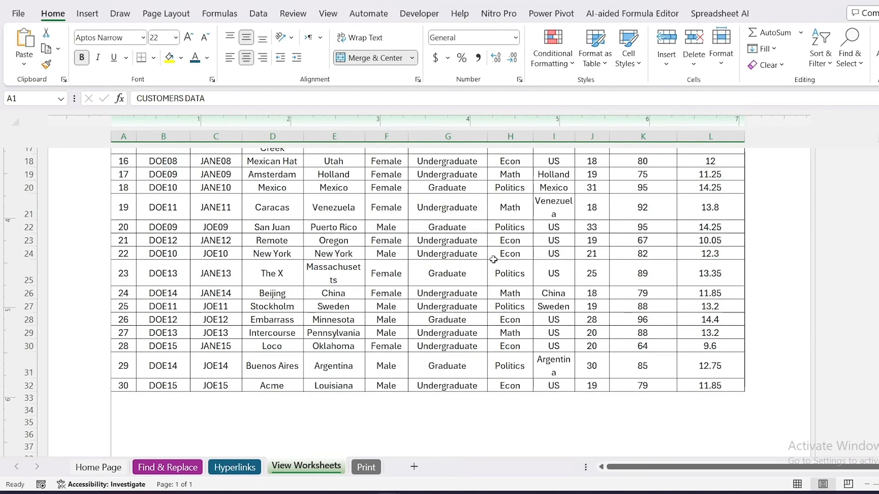
scroll(494, 260, "up", 3)
left_click(328, 13)
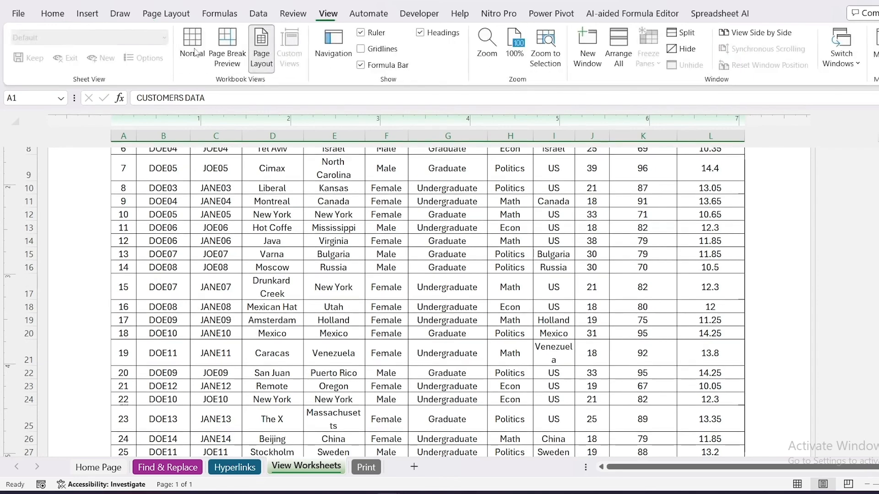
left_click(193, 51)
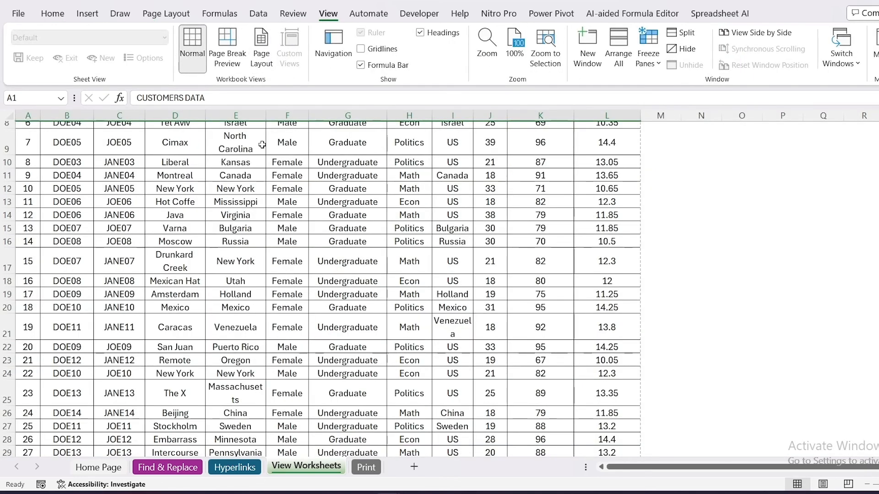
left_click(346, 241)
scroll(340, 221, "down", 2)
scroll(340, 221, "up", 1)
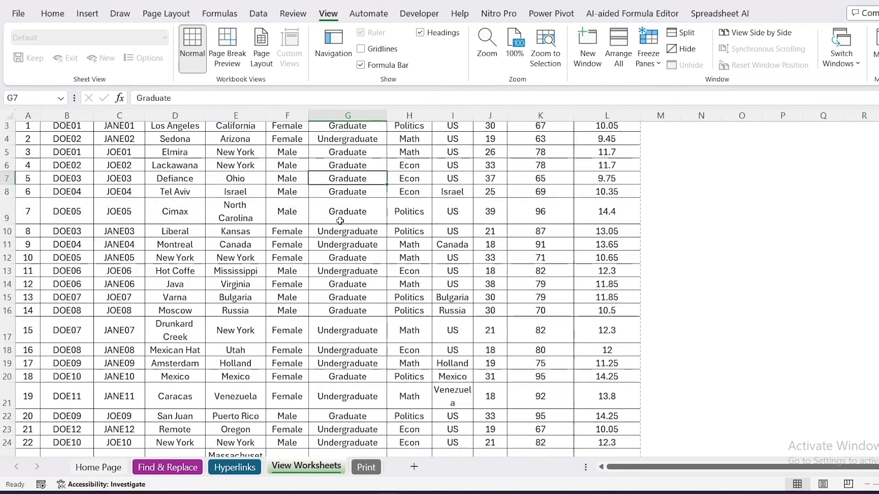
scroll(340, 222, "up", 1)
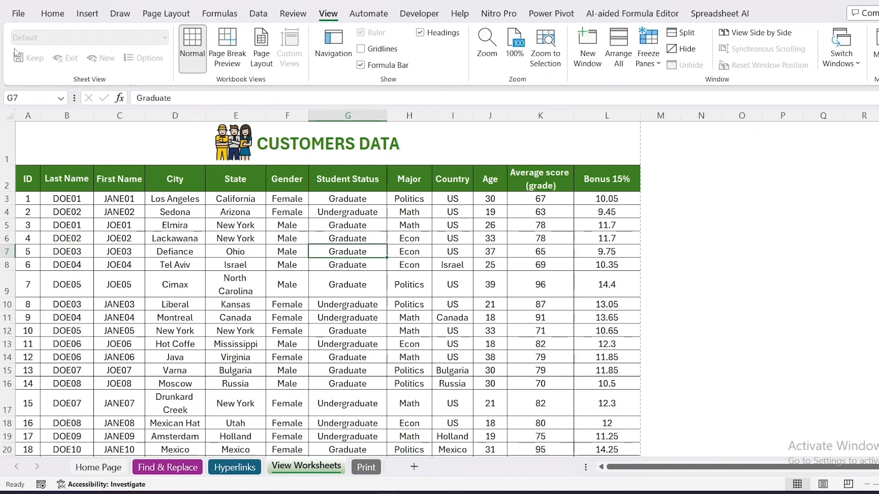
Check the sheet's print preview page by page, including the header and footer on each page.
left_click(18, 13)
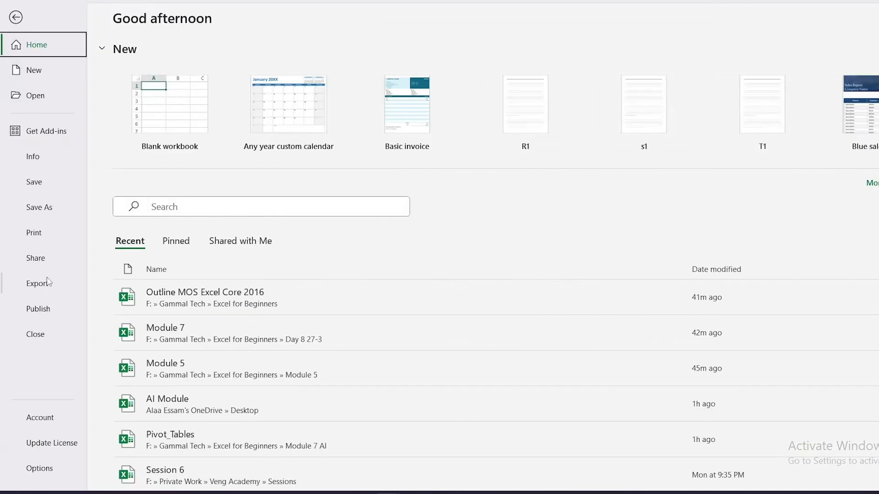
left_click(48, 234)
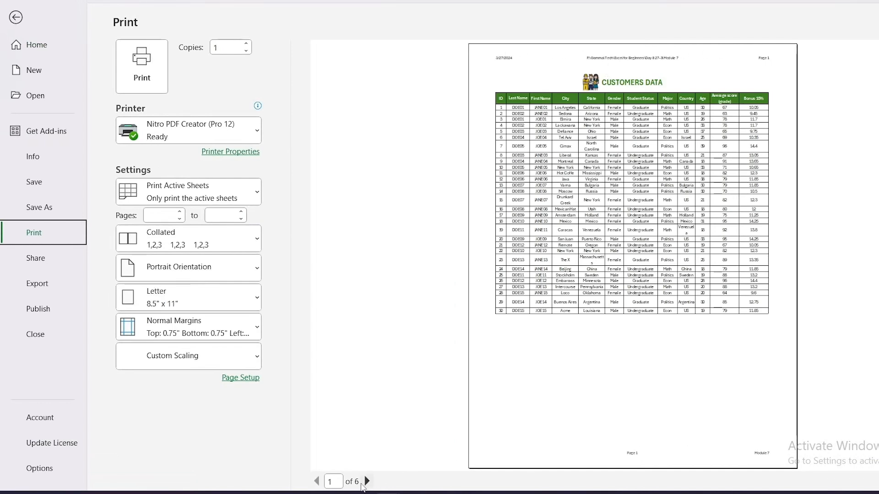
left_click(366, 481)
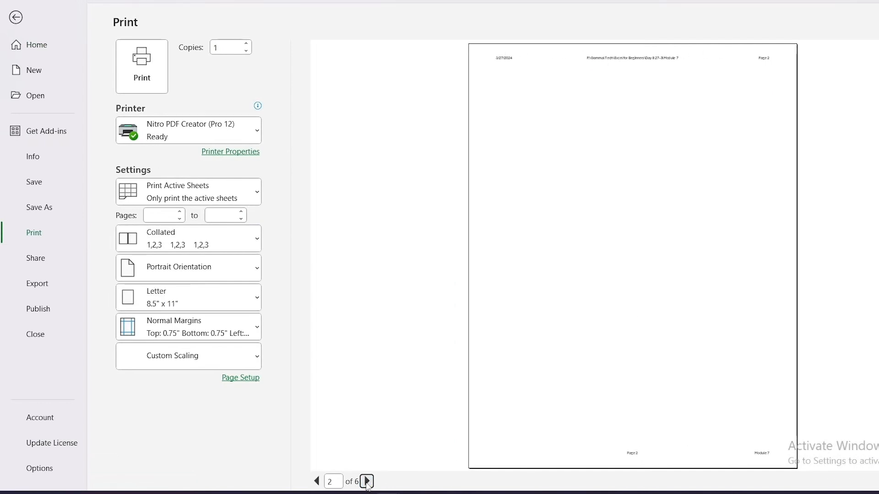
left_click(367, 481)
left_click(367, 481)
key("Escape")
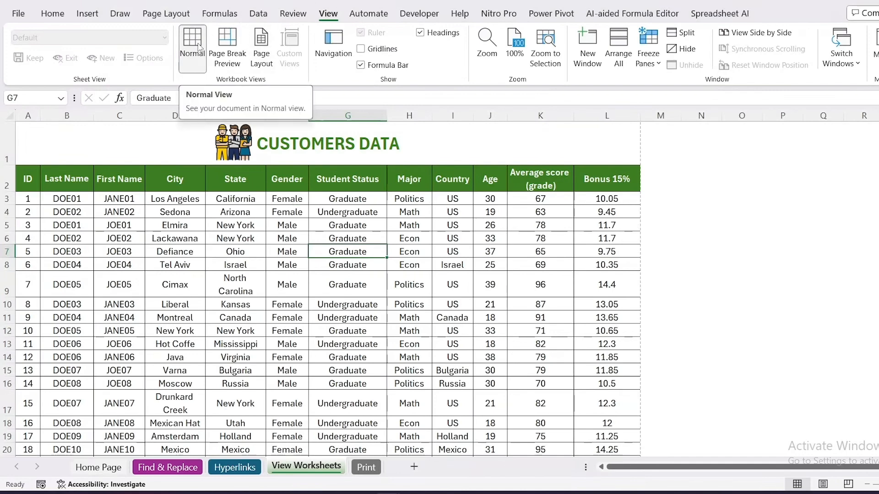
Switch to Page Break Preview and pull the outer vertical page boundary in to the edge of column L.
left_click(226, 46)
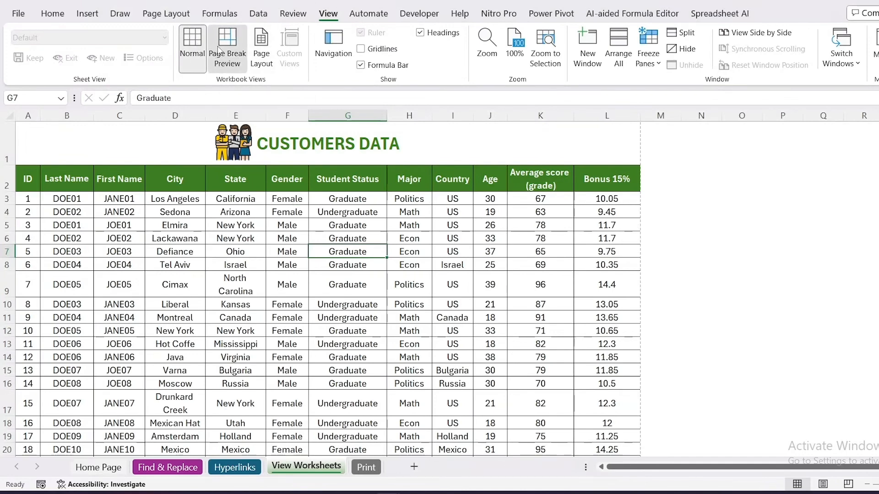
left_click(878, 467)
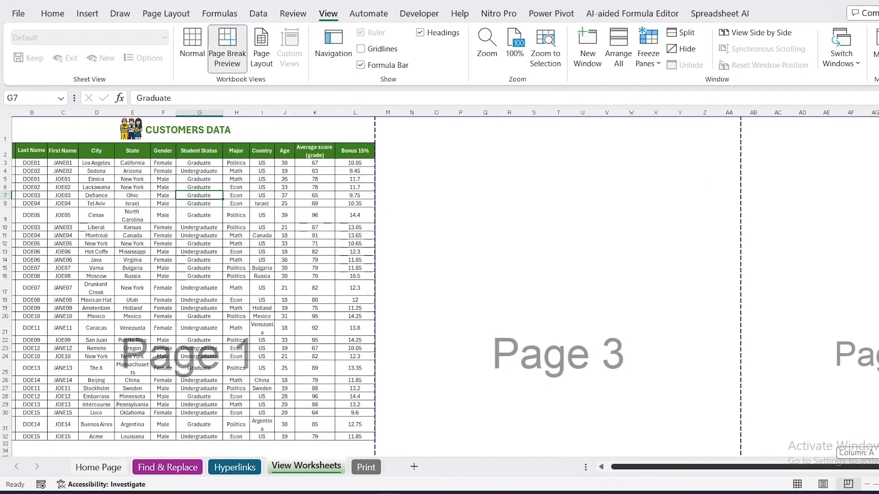
left_click(877, 467)
left_click(878, 467)
left_click(877, 466)
left_click(878, 467)
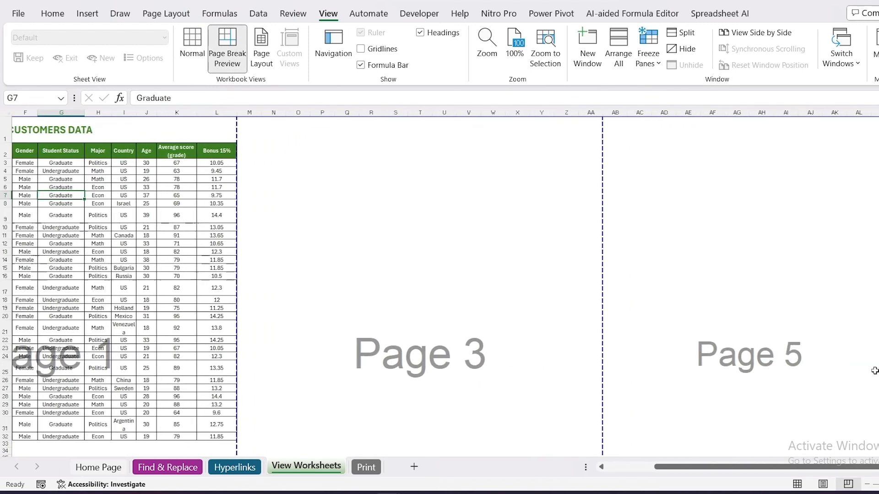
left_click_drag(878, 328, 237, 318)
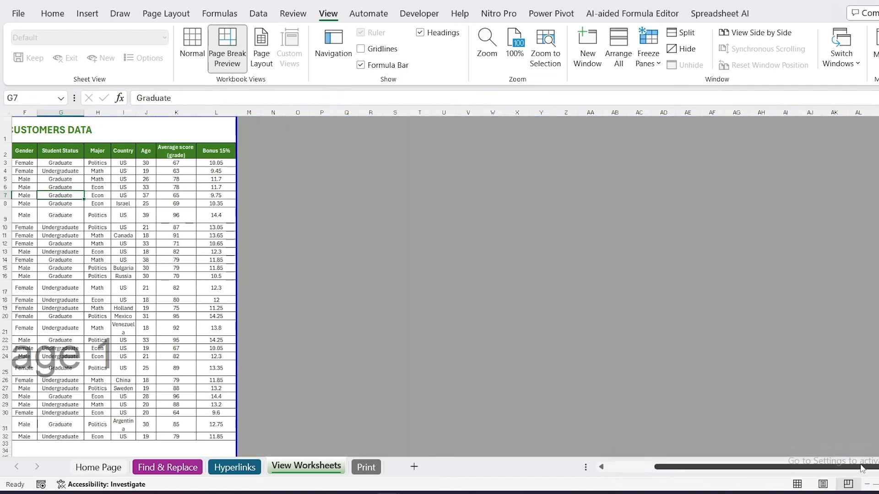
left_click_drag(859, 467, 801, 466)
Move the lower page boundary up to row 32 so the print area ends with the customer table.
scroll(135, 297, "down", 13)
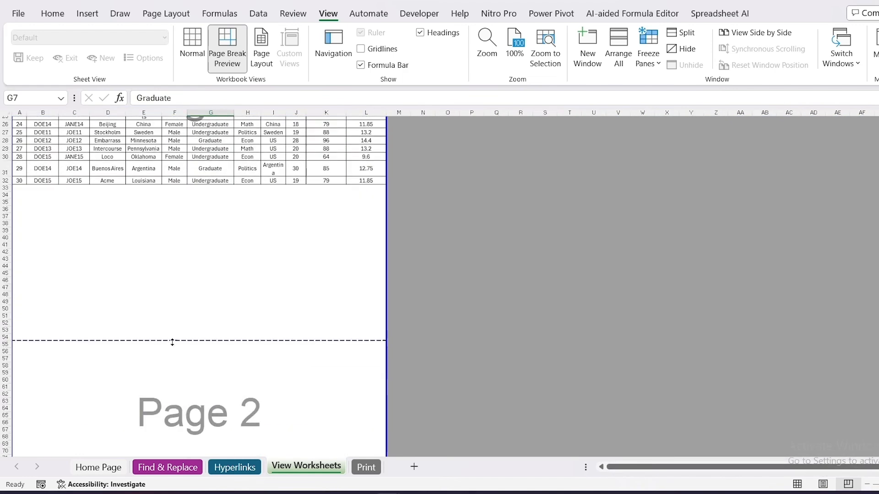
left_click_drag(185, 362, 236, 175)
left_click(241, 215)
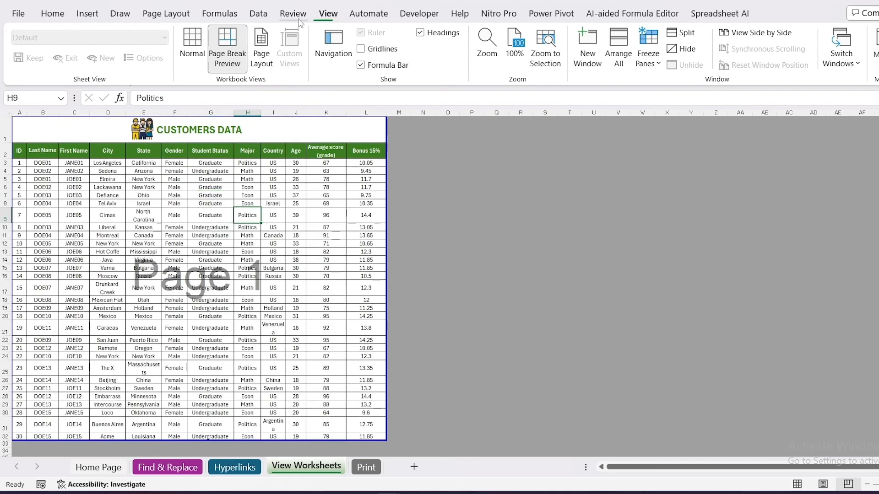
Switch to Page Layout view and delete the file path from the center header section.
left_click(256, 50)
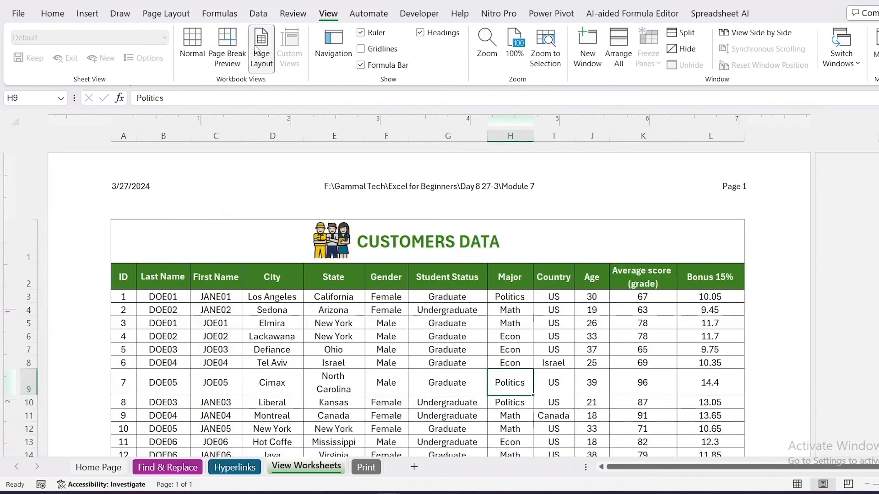
left_click(441, 206)
key("Delete")
left_click(444, 294)
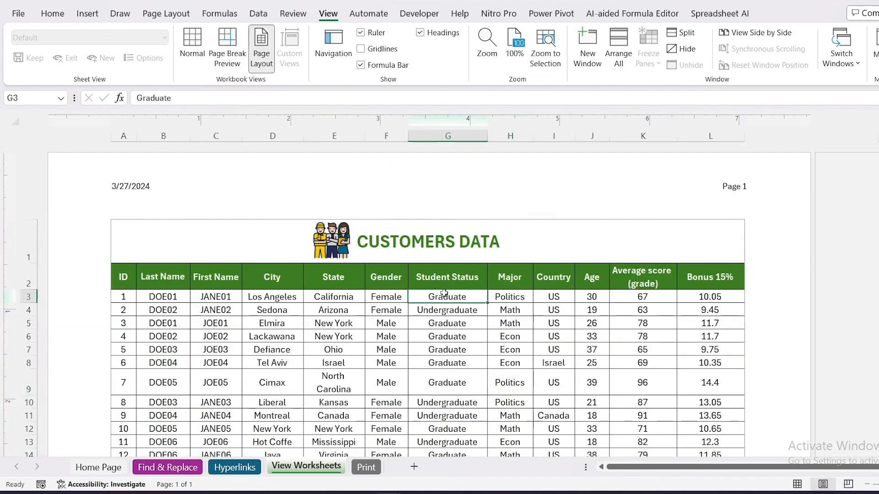
Activate the empty center header section, jump to the footer, and return to the header.
left_click(483, 240)
left_click(487, 197)
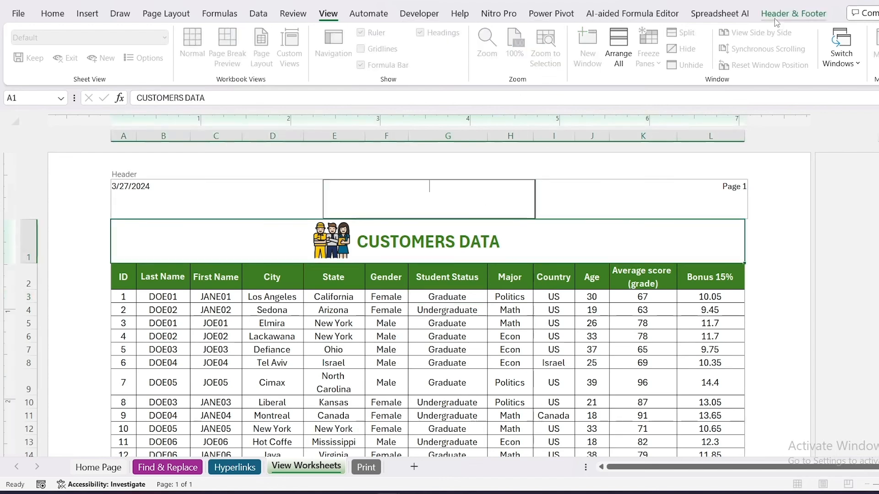
left_click(776, 18)
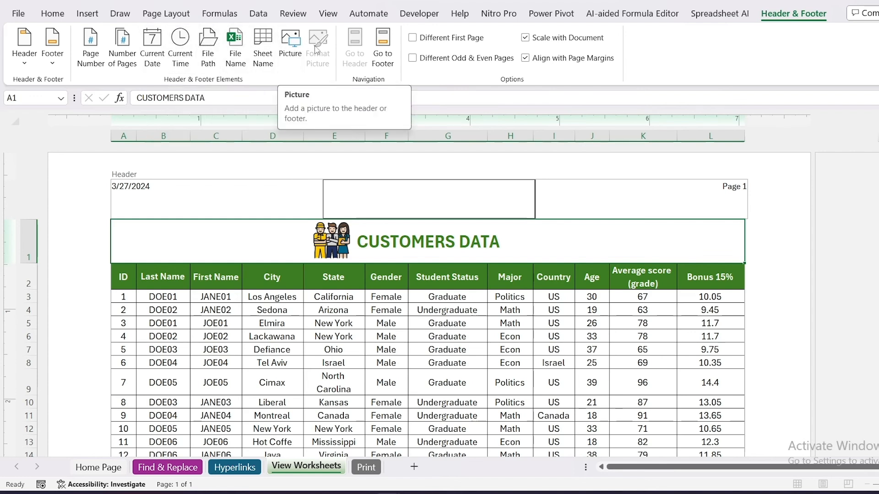
left_click(376, 44)
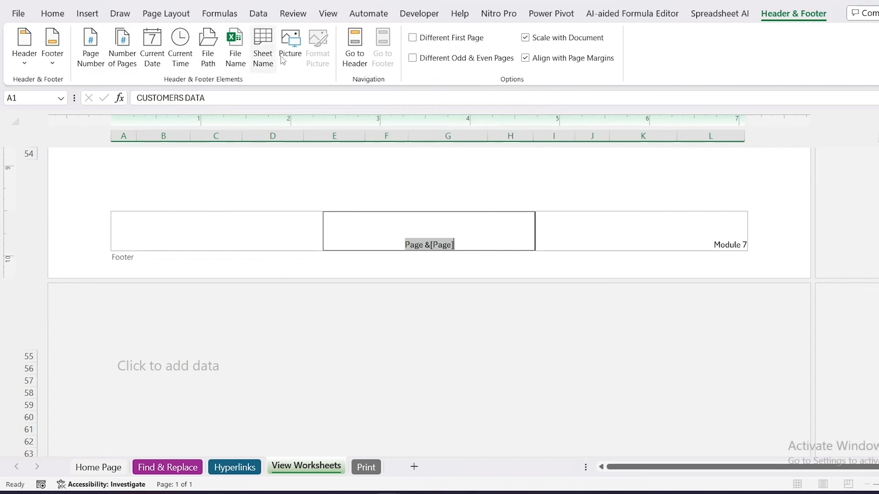
left_click(360, 61)
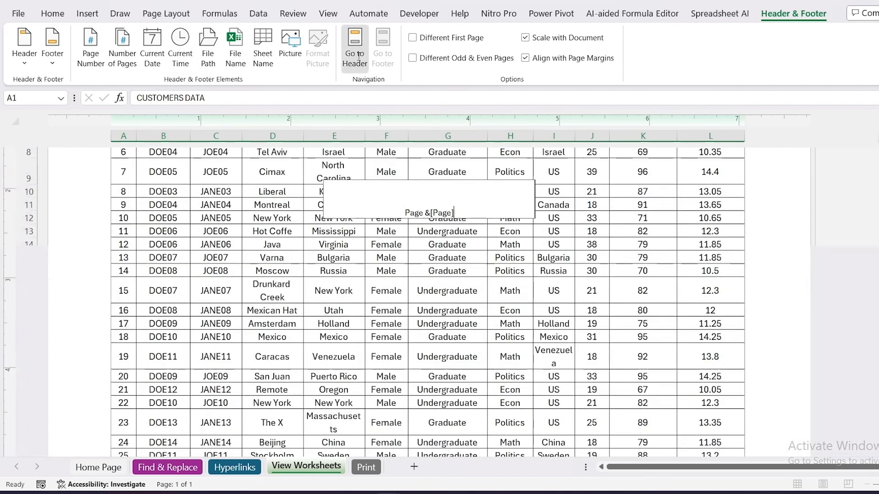
Leave header editing by selecting the people picture in the title row, and return the sheet to Normal view.
left_click(328, 13)
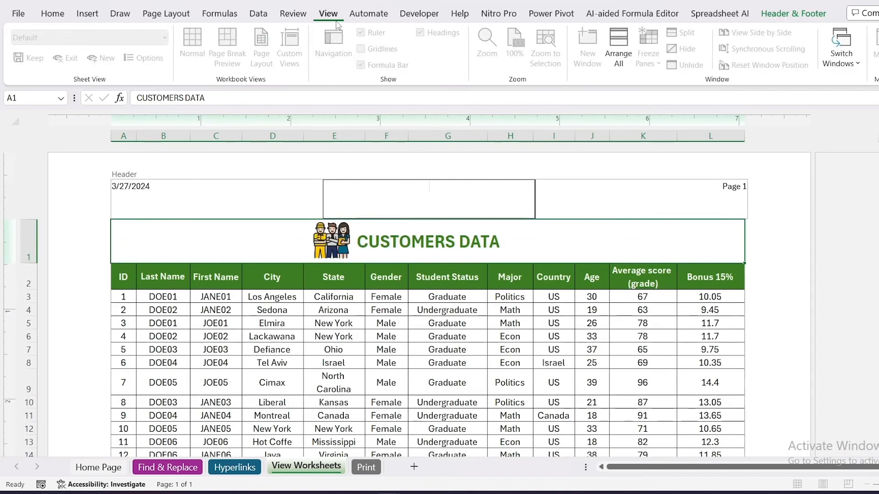
left_click(330, 242)
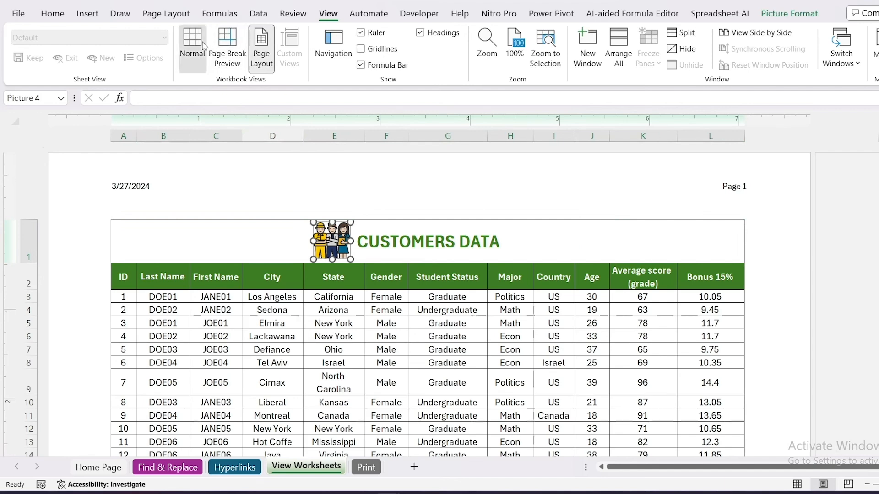
left_click(203, 45)
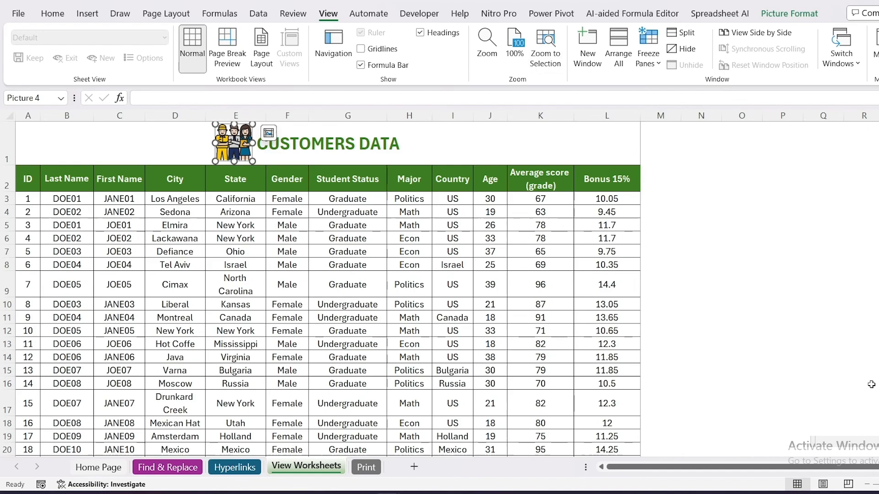
Zoom the sheet in and back out in steps down to 90%, and reset it to 100%.
left_click(849, 485)
left_click(850, 484)
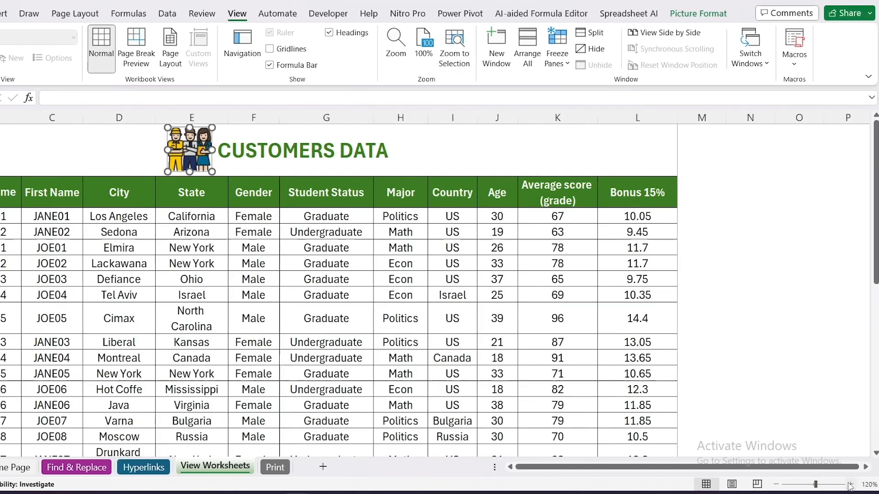
left_click(850, 485)
left_click(776, 485)
left_click(776, 485)
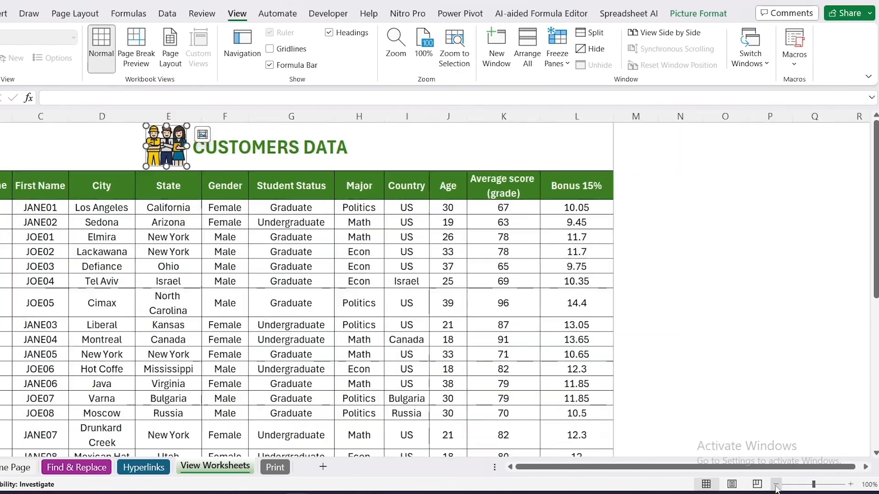
left_click(776, 484)
left_click(776, 484)
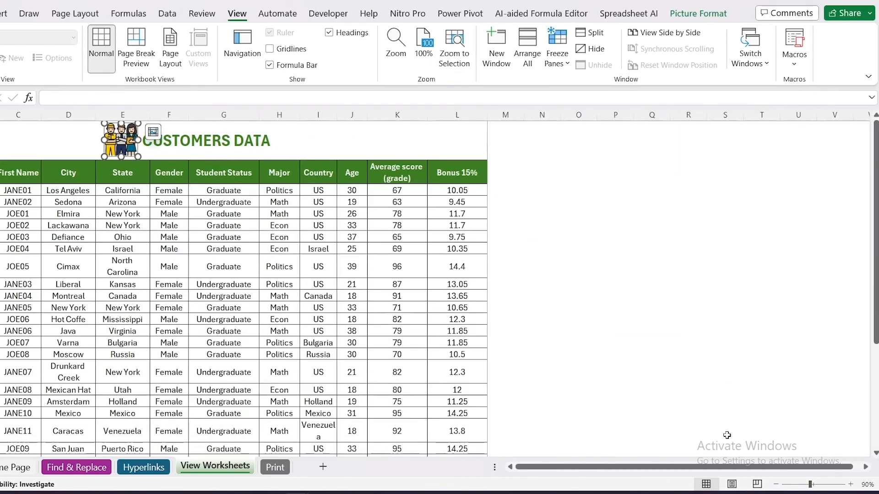
left_click(421, 48)
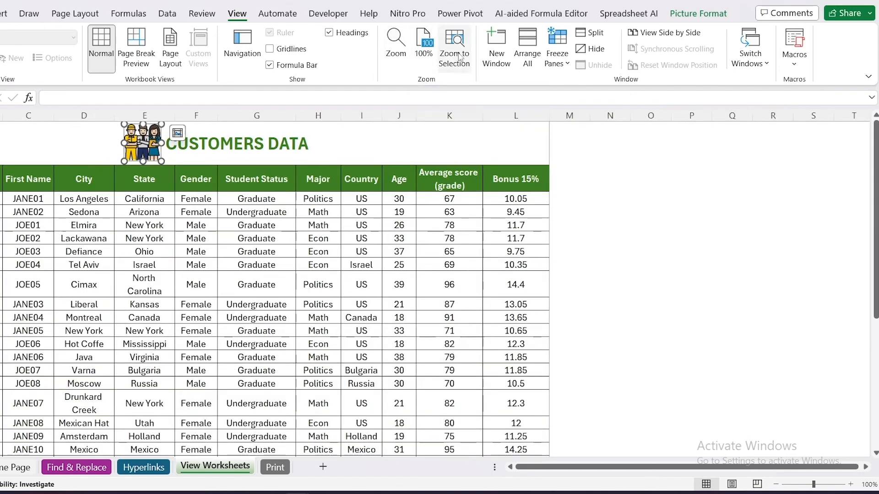
Zoom to the selected people picture, and set a custom magnification of 220%.
left_click(459, 56)
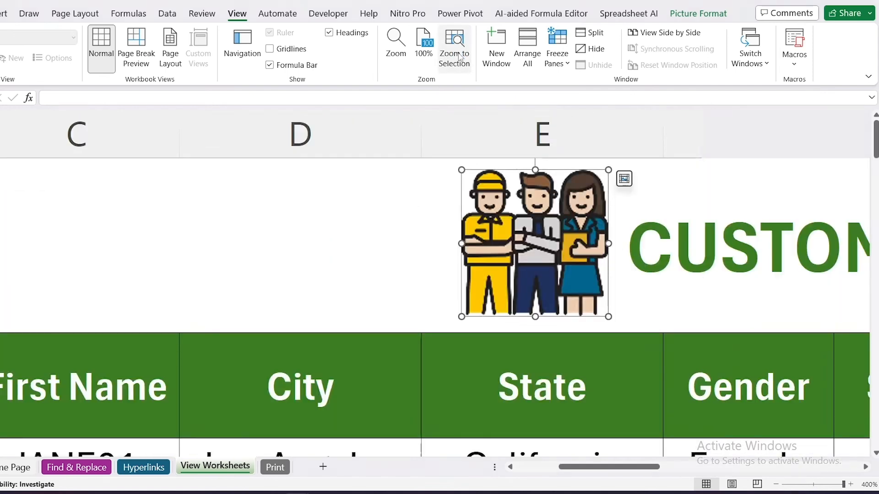
left_click(402, 55)
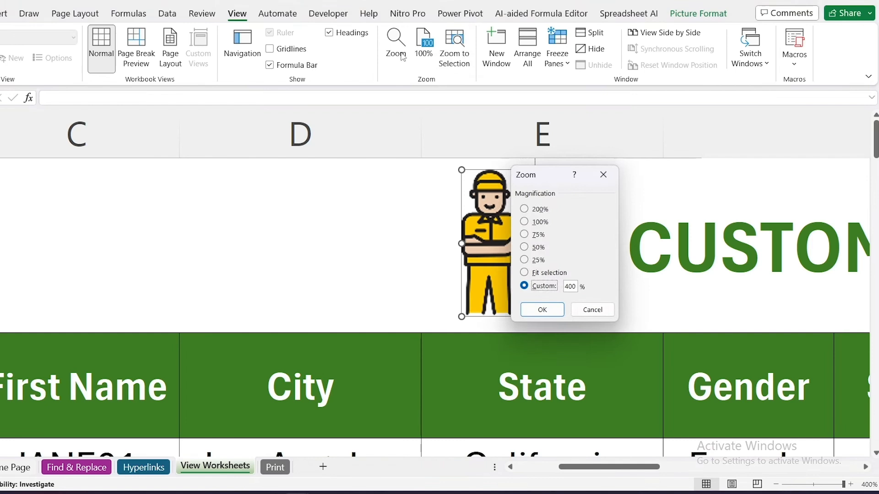
left_click(533, 236)
left_click(537, 261)
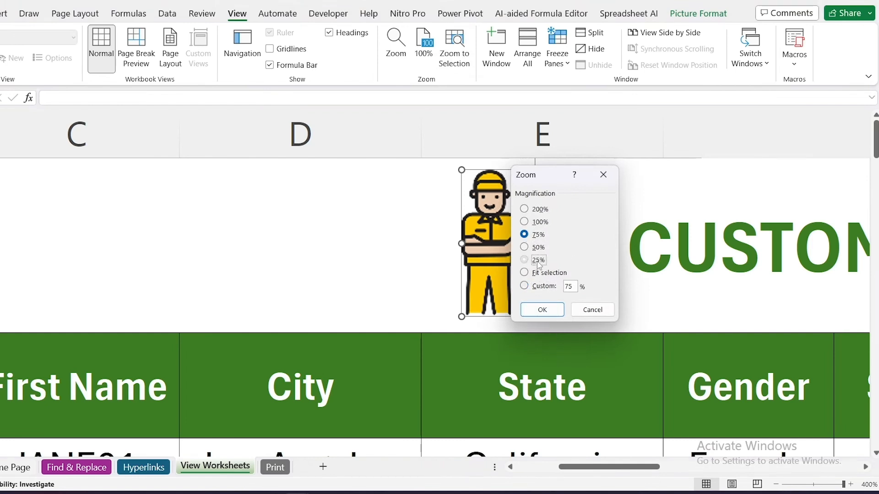
left_click(536, 288)
type("220")
key("Return")
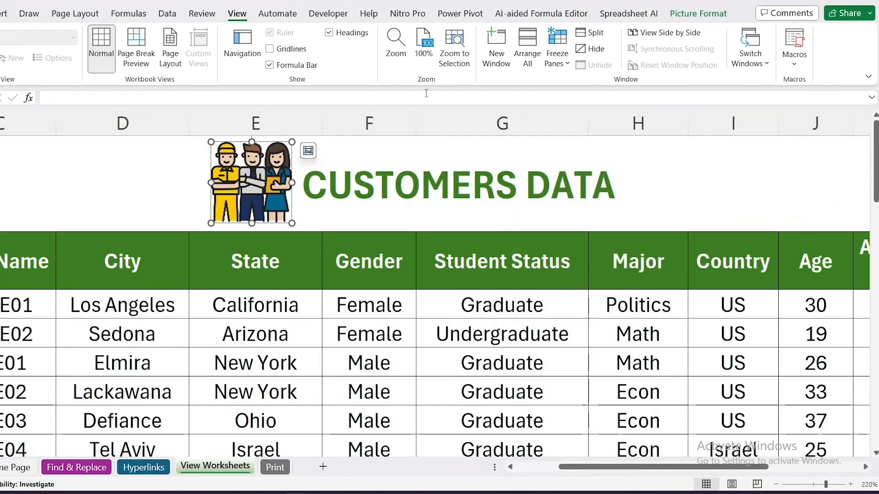
Select the merged CUSTOMERS DATA title cell and set the magnification to fit the selection.
left_click(405, 48)
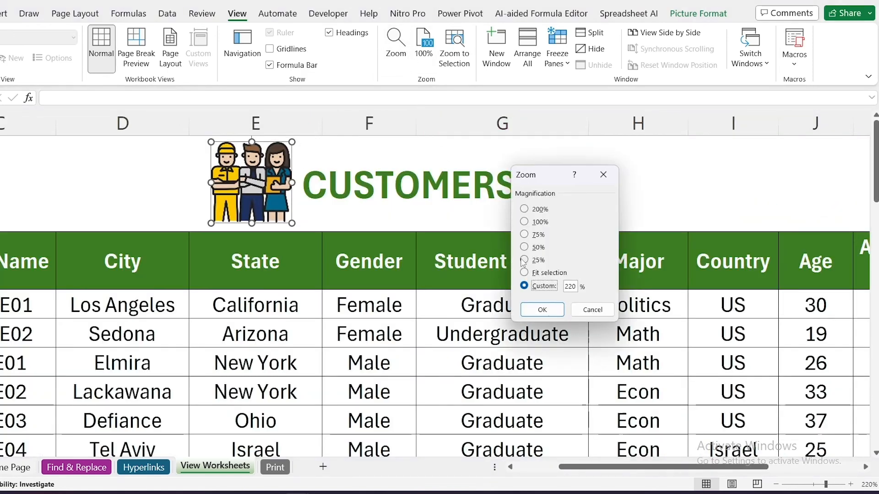
left_click(525, 273)
left_click(540, 311)
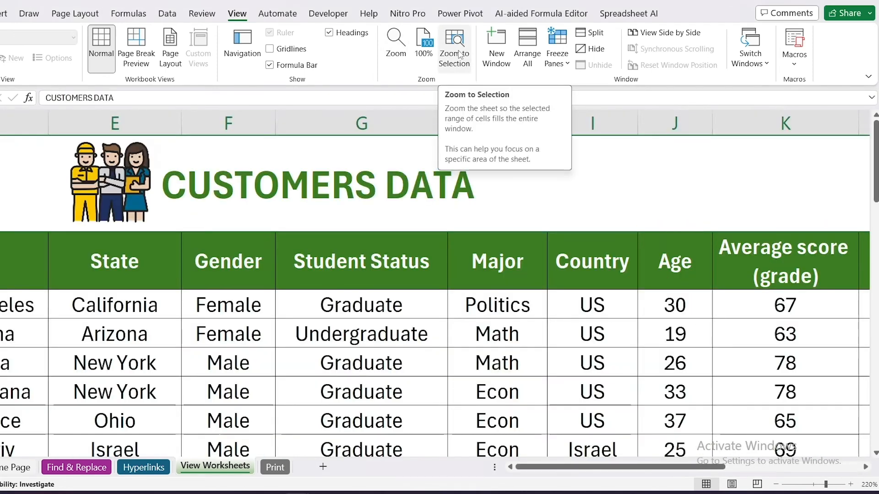
left_click(396, 45)
left_click(531, 273)
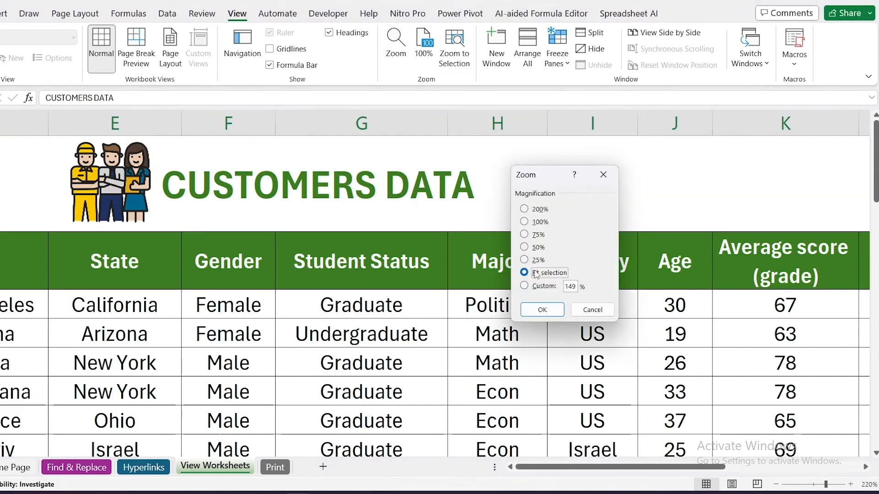
left_click(544, 312)
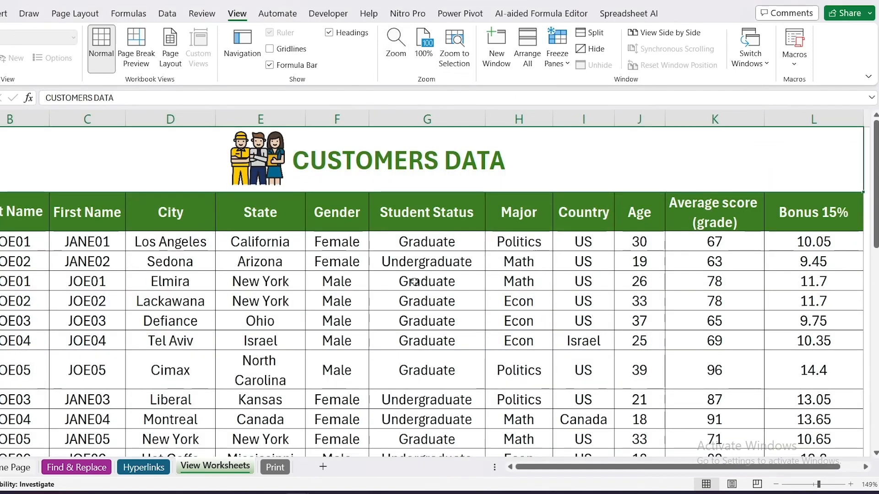
Review the magnification options in the Zoom dialog and leave it without applying a change.
left_click(396, 46)
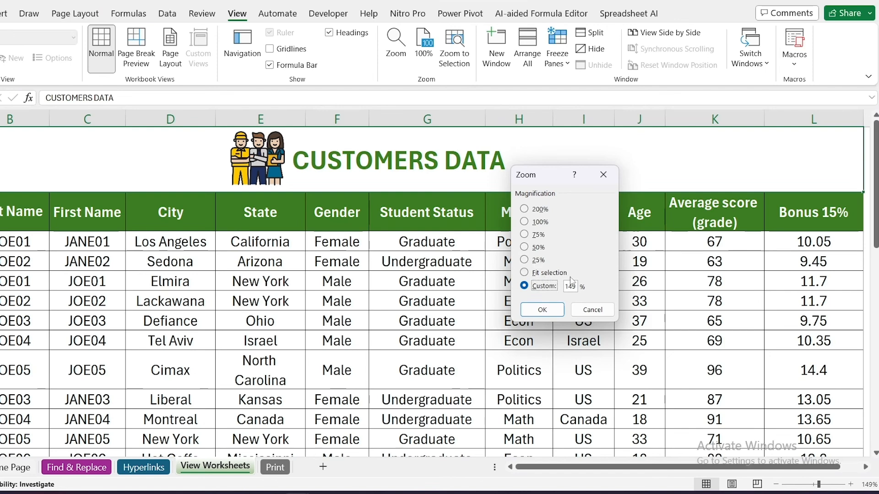
left_click(586, 310)
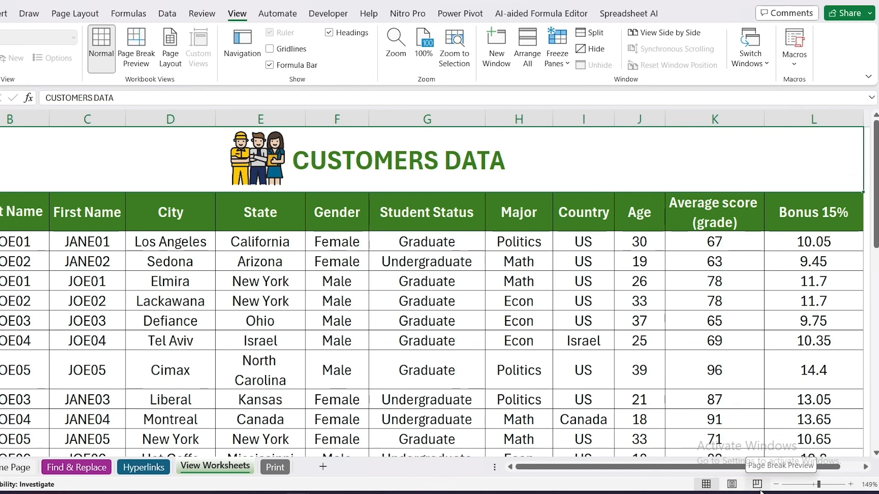
Examine the customer table's header row and how the records below it read once the header scrolls out of view.
left_click(467, 347)
scroll(370, 159, "down", 3)
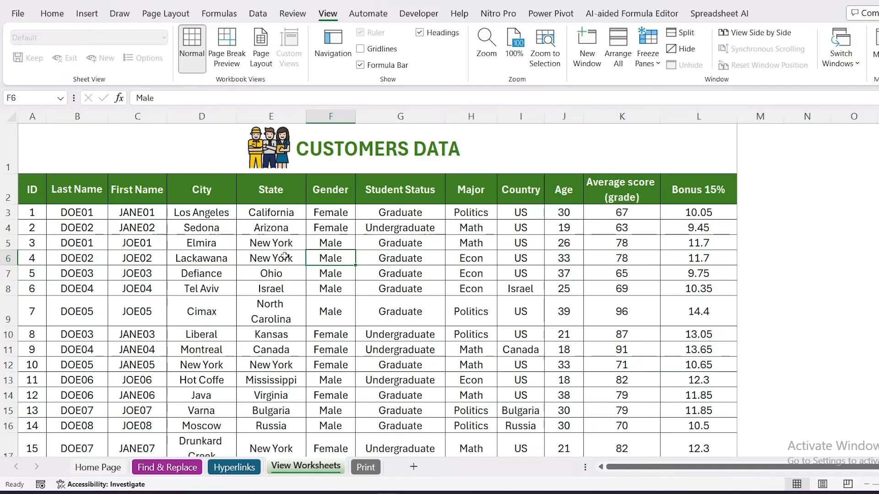
scroll(284, 257, "down", 2)
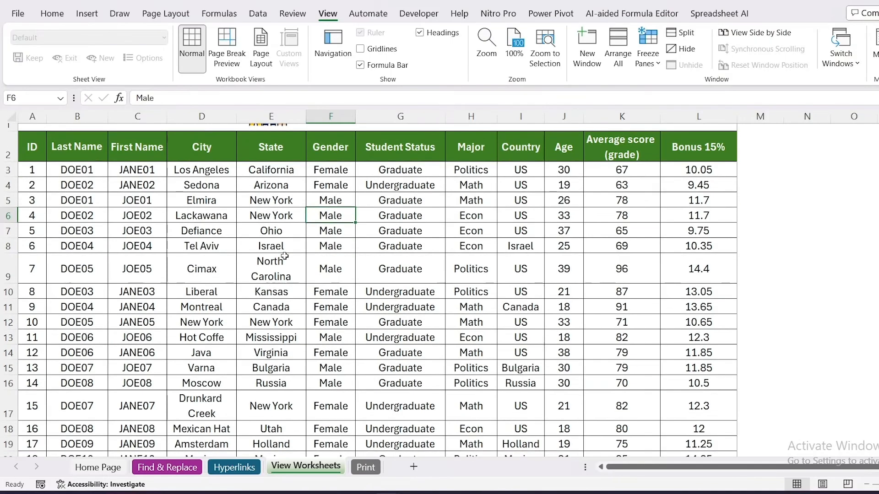
scroll(274, 151, "up", 2)
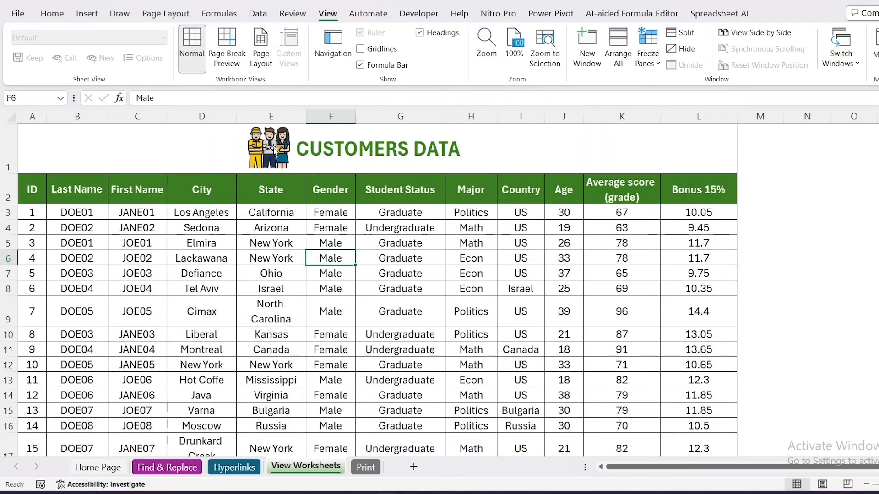
left_click_drag(30, 190, 696, 190)
scroll(647, 247, "down", 3)
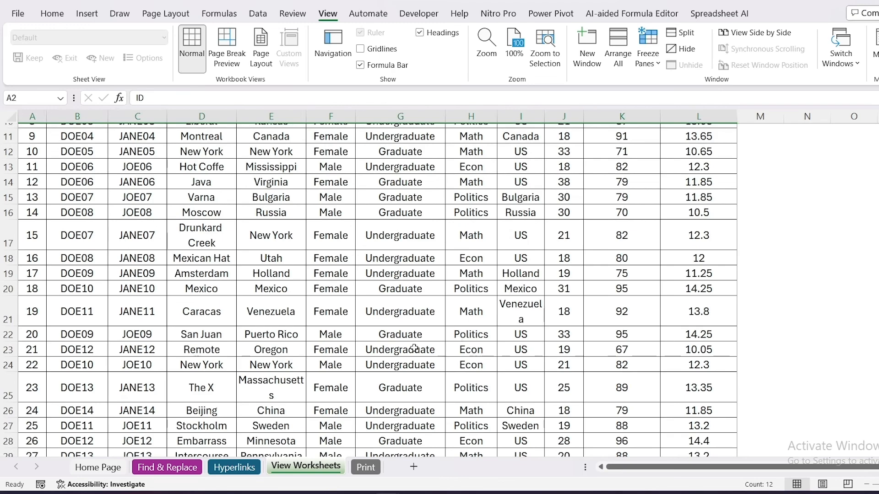
left_click(370, 350)
left_click_drag(262, 225, 271, 389)
left_click_drag(440, 259, 462, 350)
scroll(463, 350, "up", 3)
left_click(399, 288)
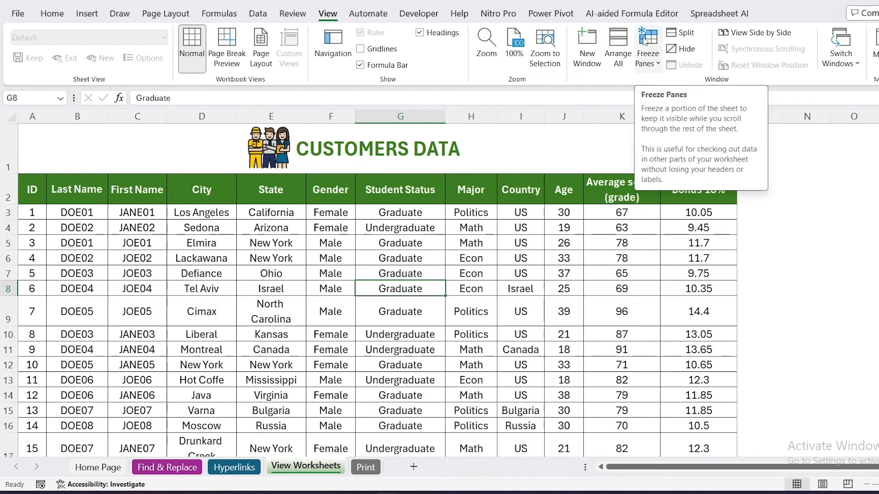
Freeze the top row with the CUSTOMERS DATA title and check it by scrolling through the records.
left_click(645, 41)
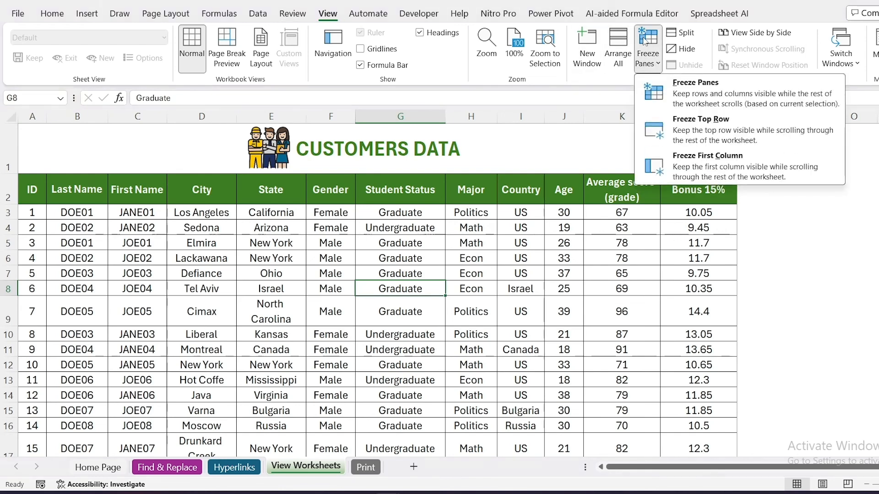
left_click(689, 135)
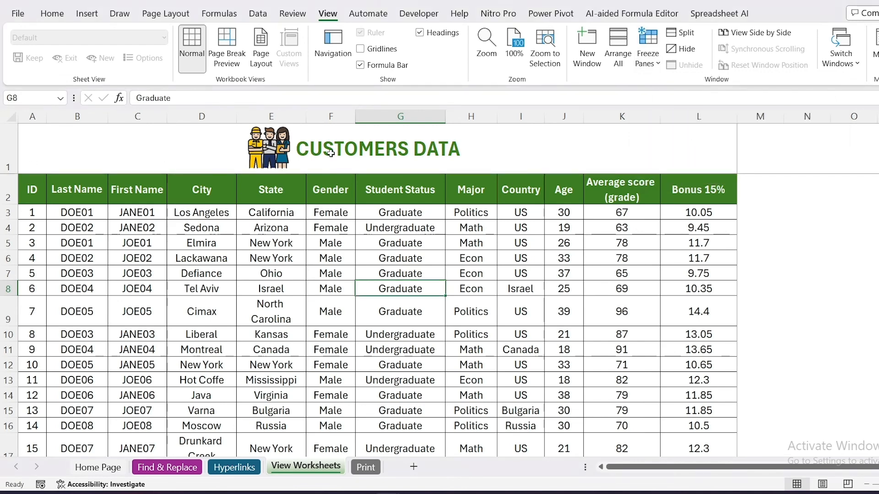
scroll(330, 153, "down", 6)
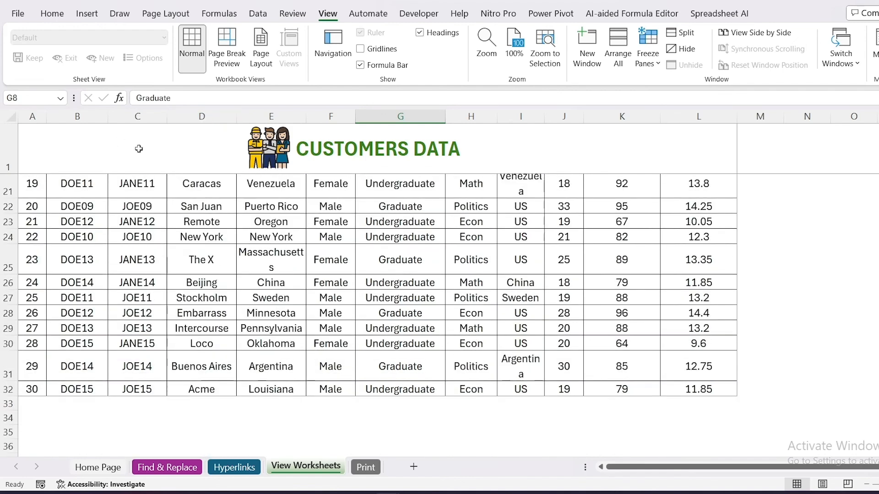
scroll(358, 274, "up", 6)
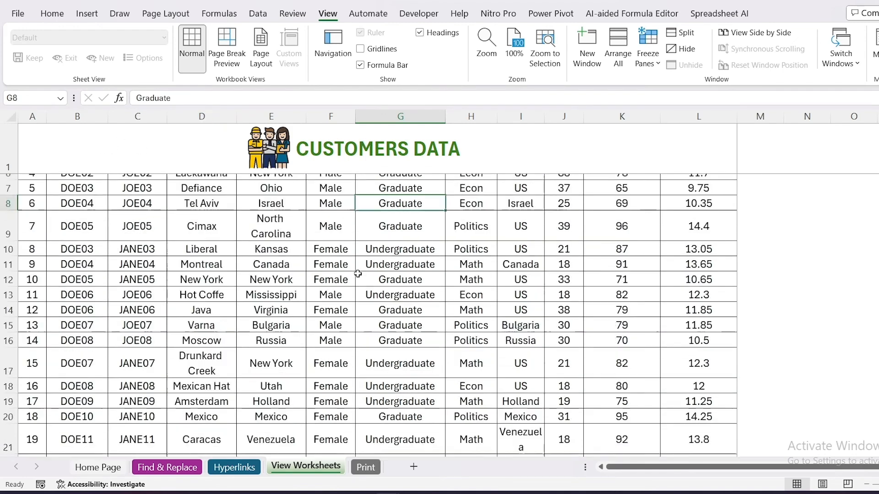
Freeze the first column with the IDs instead and check it by scrolling down and across the table.
left_click(648, 48)
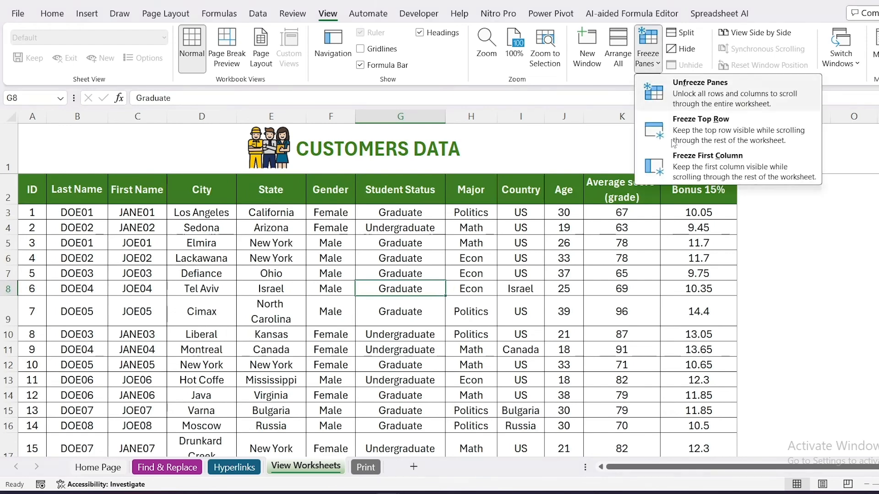
left_click(682, 164)
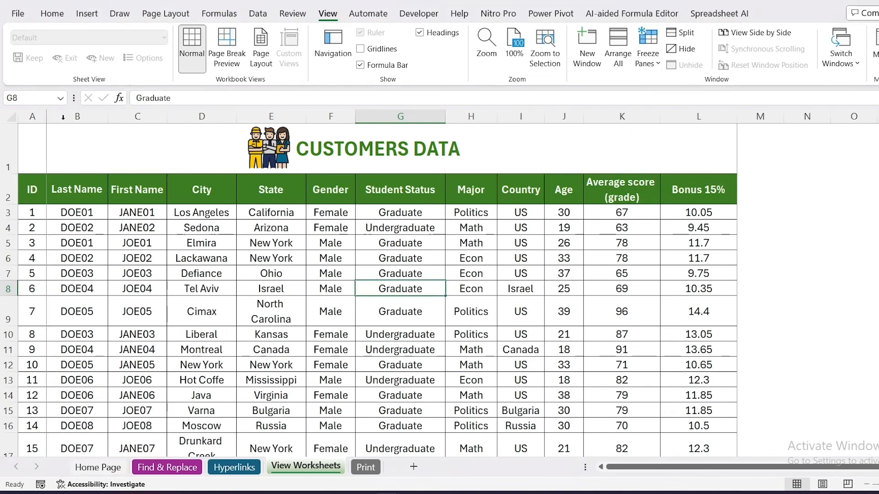
scroll(307, 277, "down", 2)
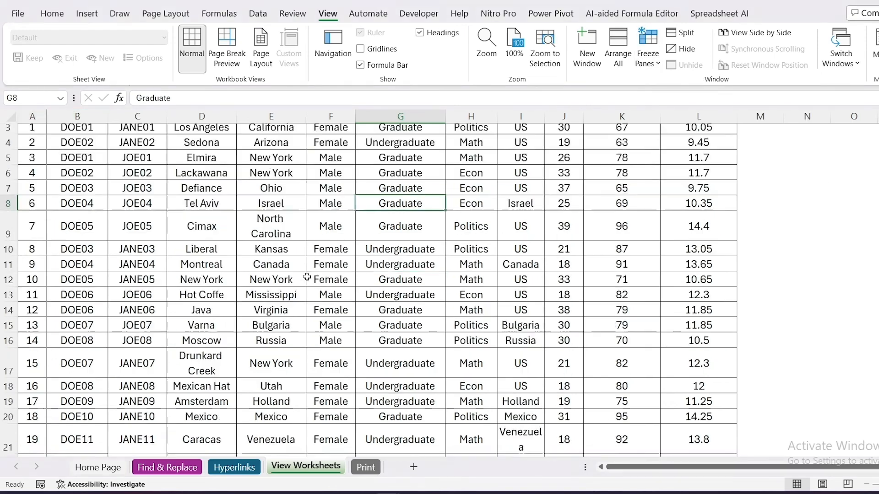
scroll(307, 277, "down", 3)
scroll(346, 277, "up", 4)
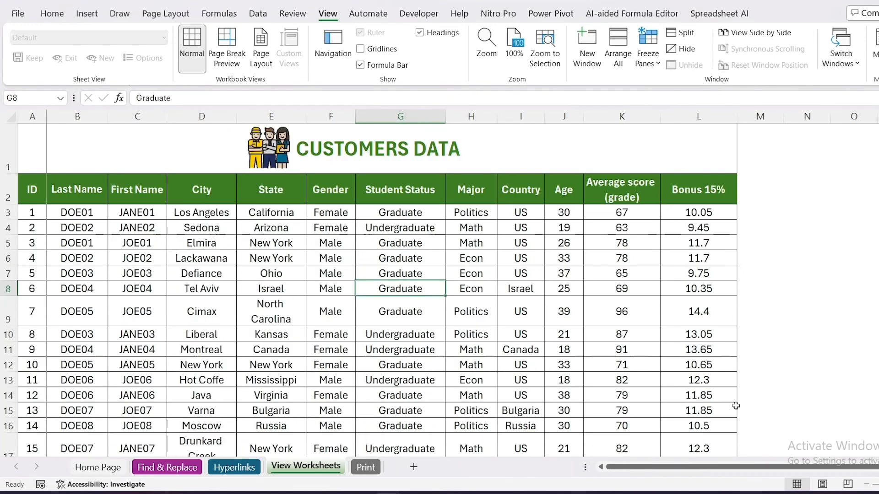
scroll(873, 458, "right", 1)
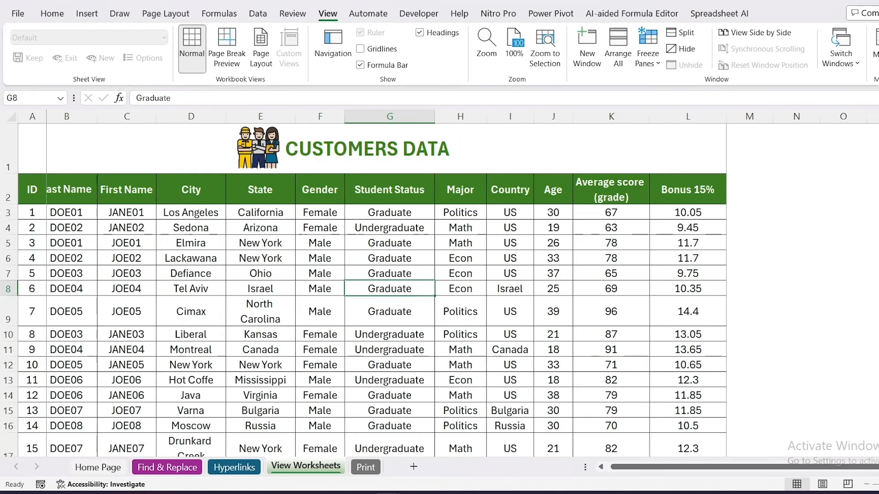
scroll(47, 160, "right", 6)
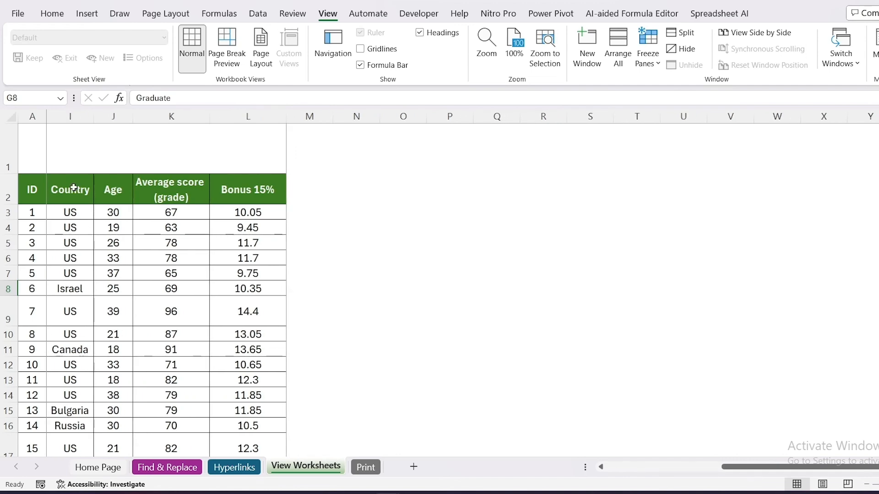
left_click_drag(721, 470, 605, 470)
Unfreeze the ID column on the customer sheet.
left_click(455, 299)
left_click(654, 59)
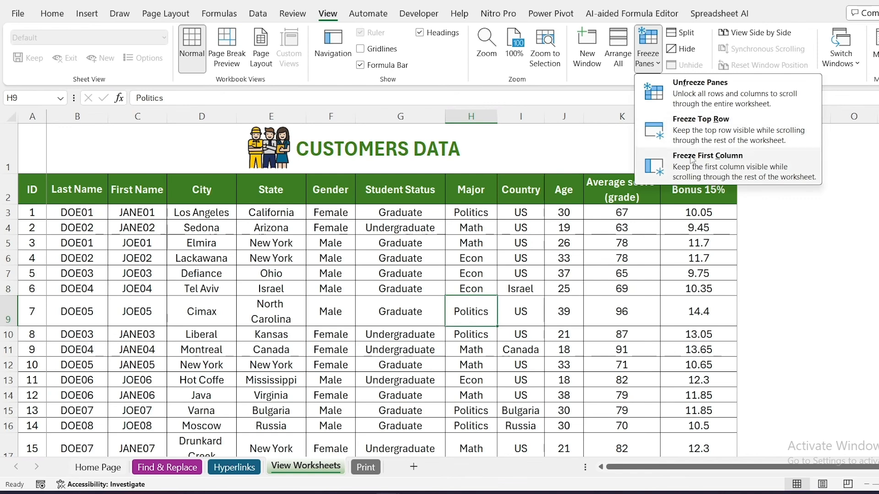
left_click(698, 94)
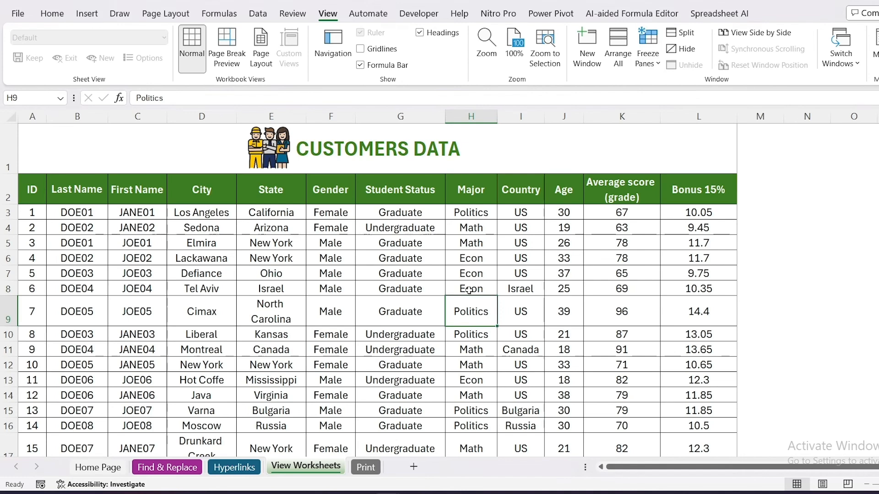
Freeze the title and header rows by freezing panes at row 3, and check the result while scrolling.
left_click(2, 213)
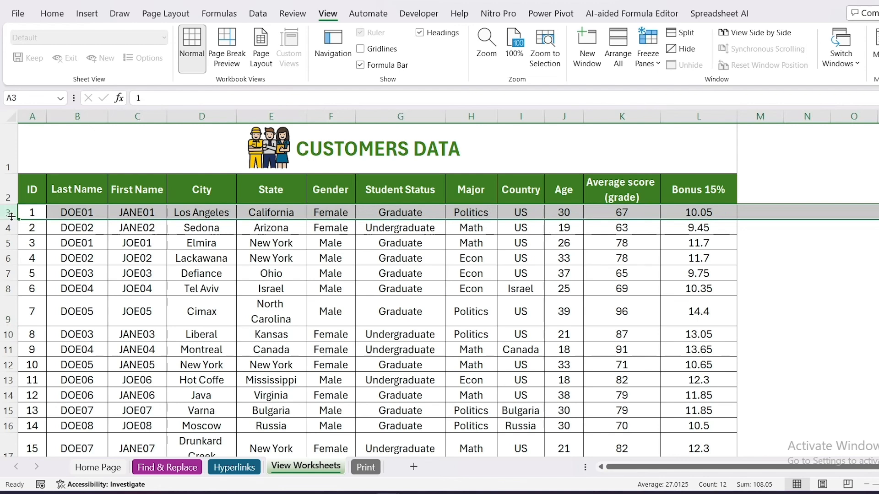
left_click(647, 59)
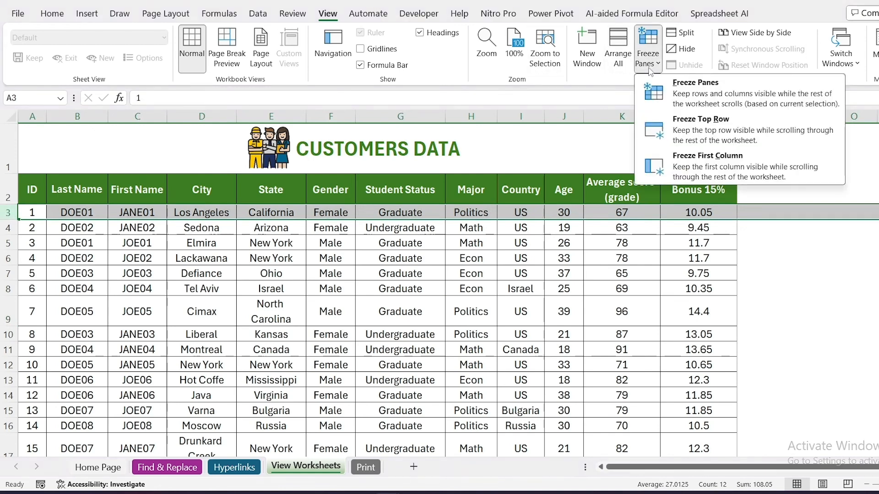
left_click(664, 94)
left_click(479, 273)
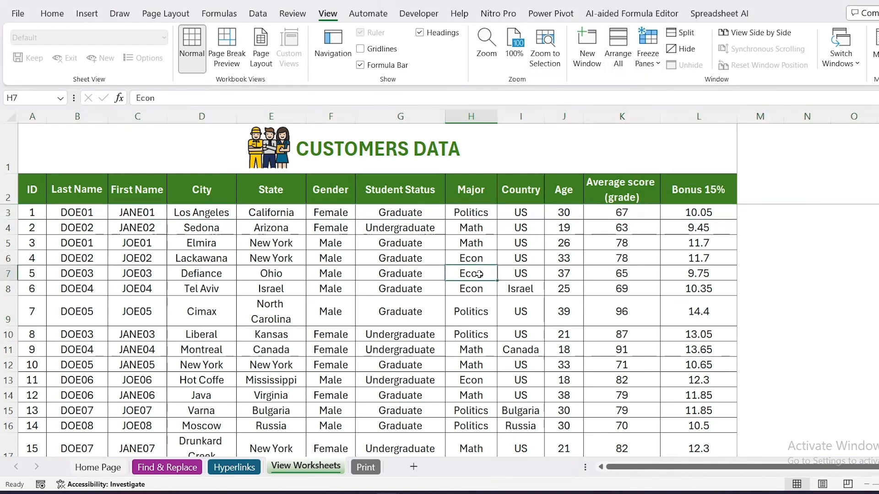
scroll(479, 274, "down", 5)
scroll(479, 273, "up", 5)
Unfreeze the title and header rows and select cell G9.
left_click(648, 59)
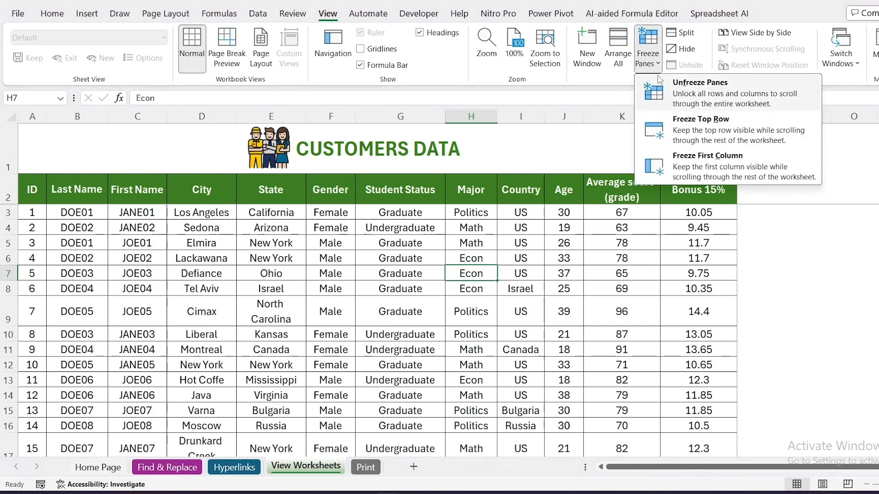
left_click(664, 85)
left_click(362, 309)
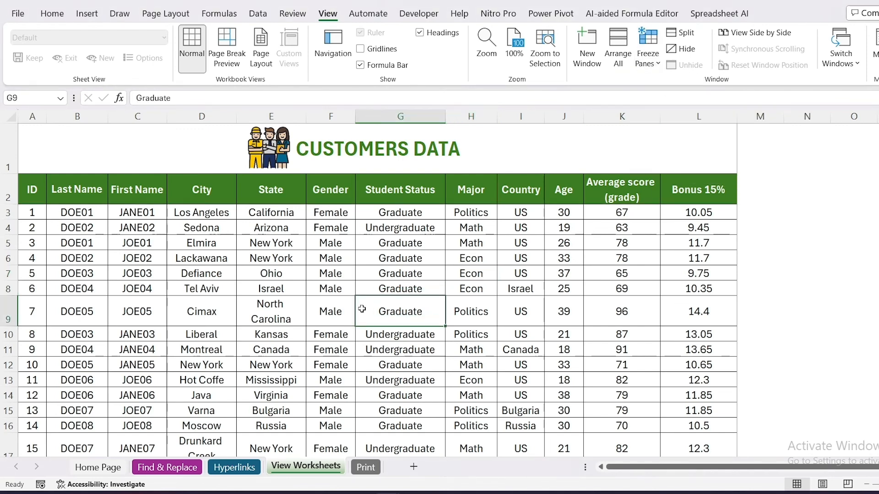
Select all of row 3, freeze panes above it to hold rows 1 and 2, and test by scrolling.
left_click_drag(8, 158, 9, 182)
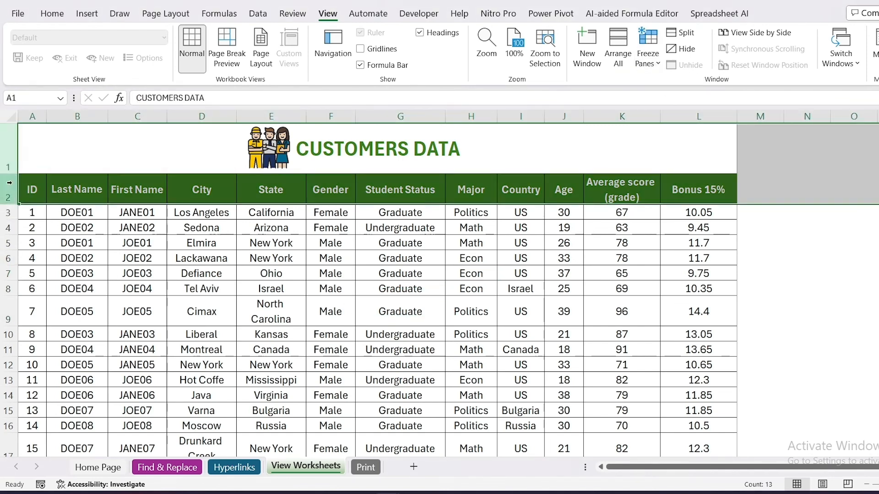
left_click(8, 214)
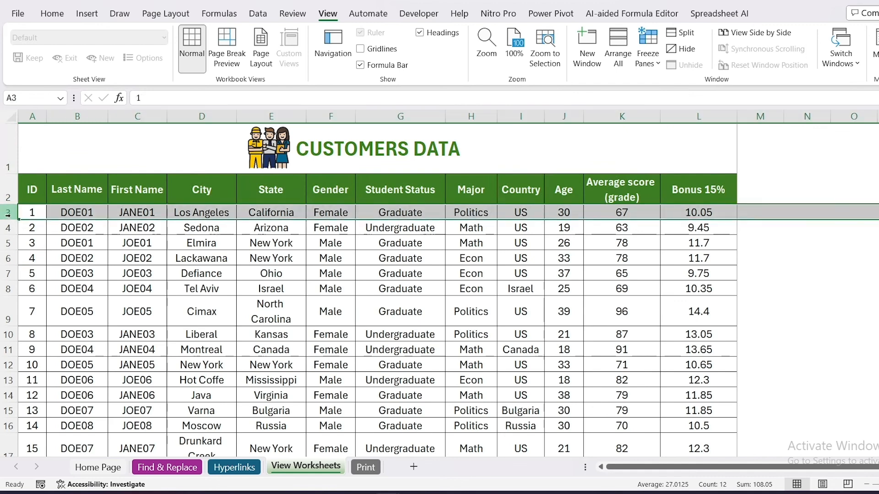
left_click(648, 54)
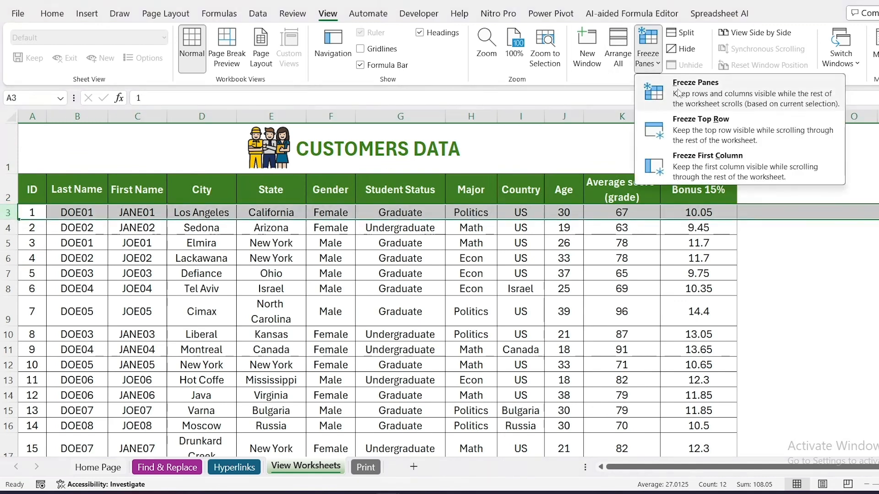
left_click(680, 94)
left_click(346, 289)
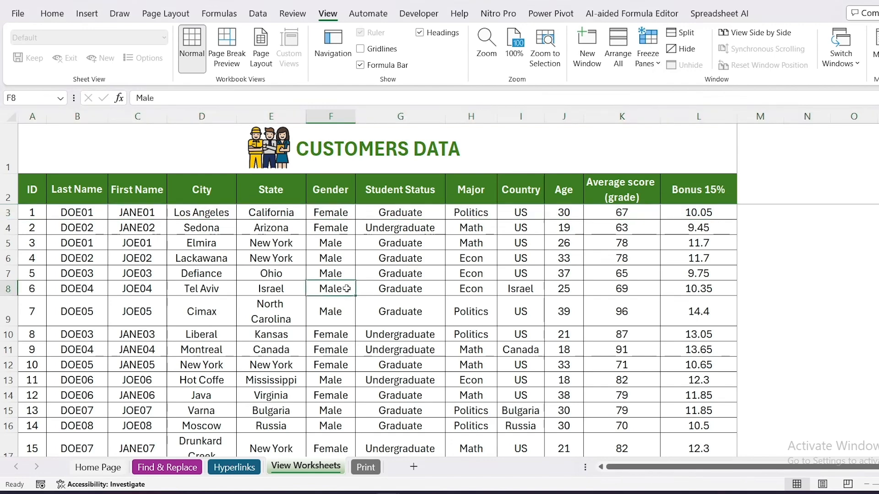
scroll(347, 288, "down", 12)
scroll(346, 288, "up", 12)
Point out rows 1 and 2 and column A by selecting them, and select the cell below and beside them, B3.
left_click_drag(8, 148, 8, 192)
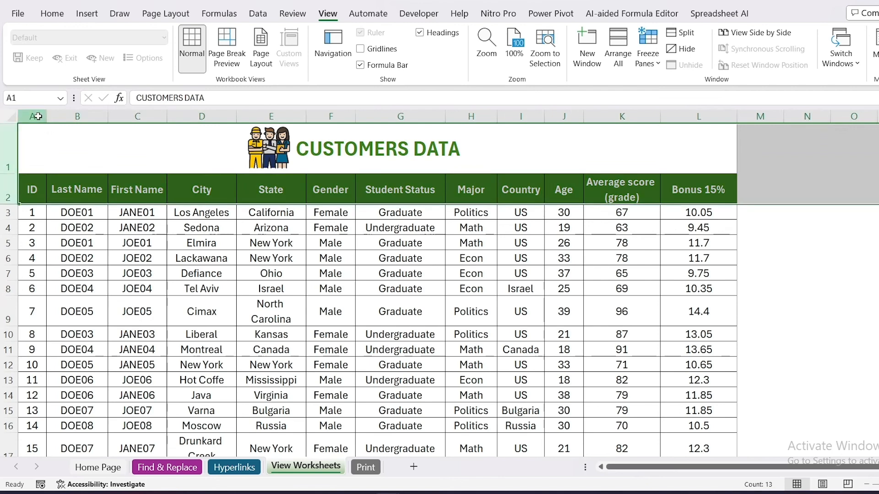
left_click(38, 116)
left_click(90, 254)
left_click(81, 211)
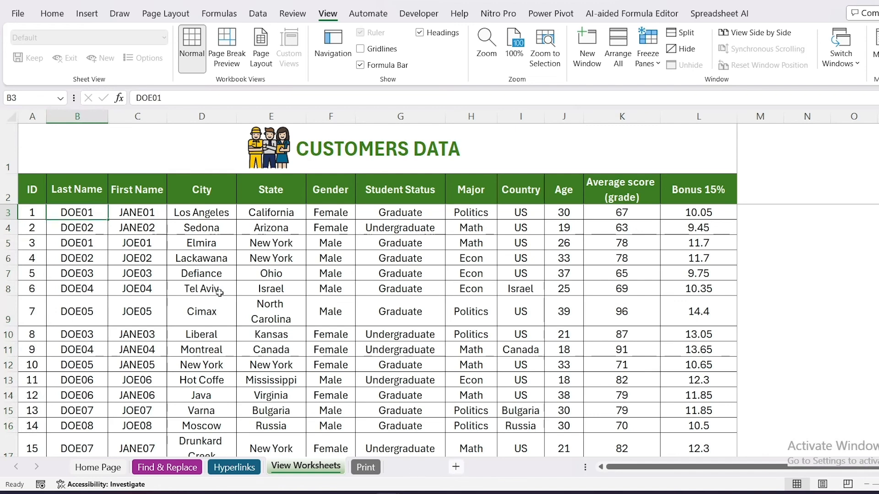
Add a new worksheet and fill rows 1 and 2 and column A with yellow.
left_click(413, 467)
left_click(6, 128)
left_click_drag(5, 134, 6, 140)
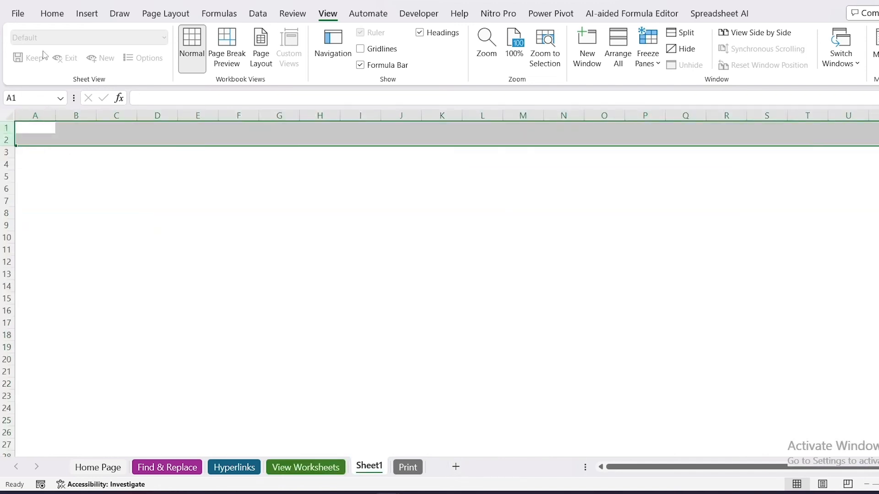
left_click(52, 14)
left_click(168, 57)
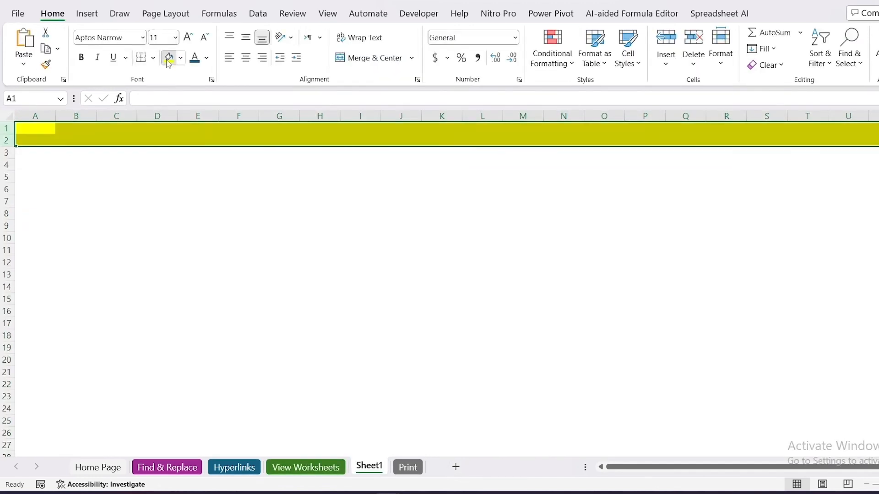
left_click(35, 116)
left_click(168, 57)
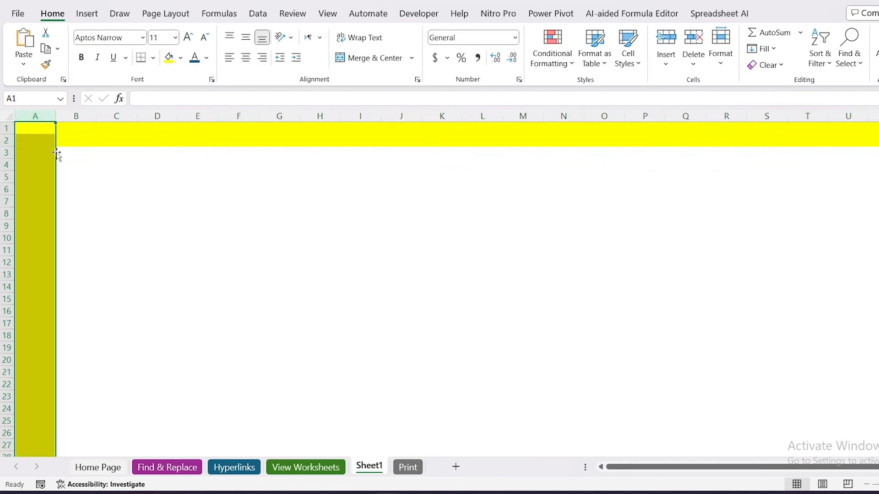
Freeze panes at cell B3 to lock rows 1 and 2 together with column A, and select cell F11.
left_click(79, 153)
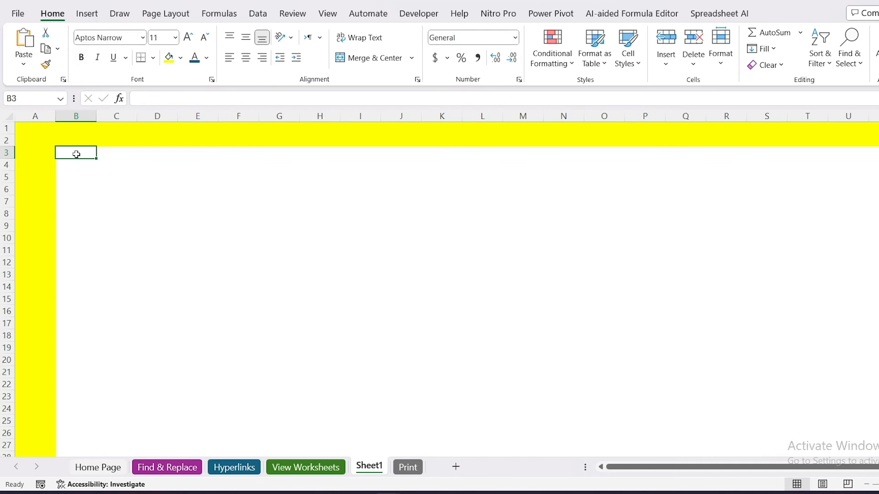
left_click(325, 14)
left_click(649, 54)
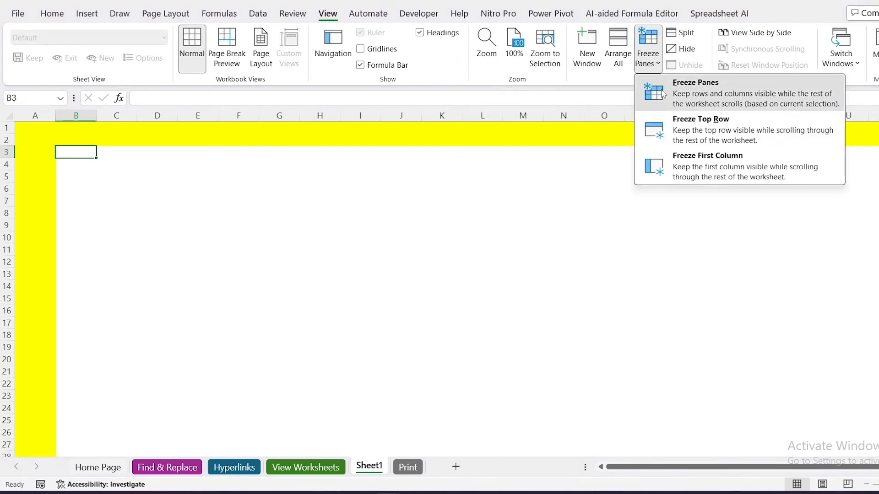
left_click(664, 94)
left_click(248, 249)
Test the frozen rows and column by scrolling down, moving from cell T84 across to AQ84, and returning to column B.
scroll(117, 163, "down", 12)
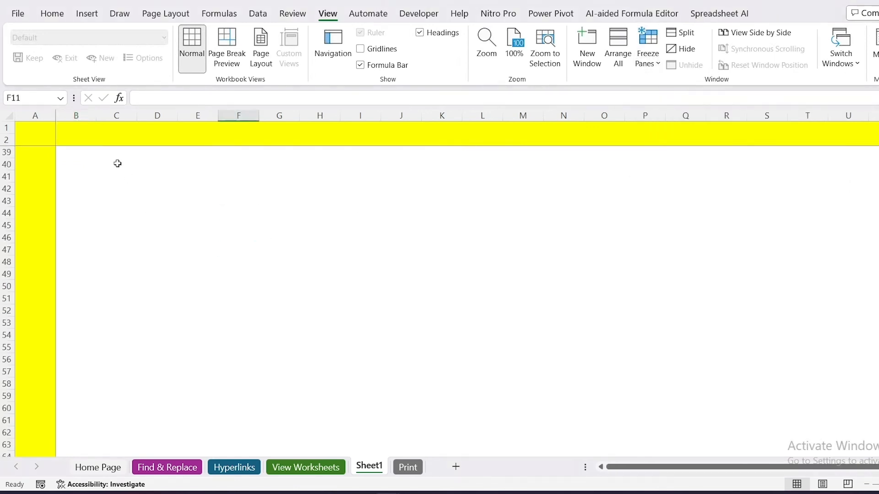
scroll(118, 164, "down", 8)
left_click_drag(626, 467, 751, 465)
left_click(777, 411)
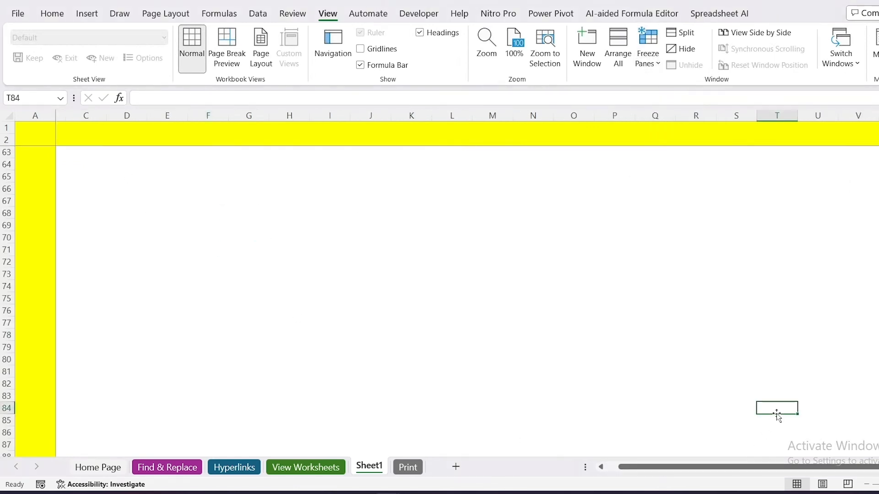
key("Right")
key("Right")
key("Right")
key("Right")
key("Right")
key("Right")
key("Right")
key("Right")
key("Right")
key("Right")
key("Right")
key("Right")
key("Right")
key("Right")
key("Right")
key("Right")
key("Right")
key("Right")
key("Right")
key("Right")
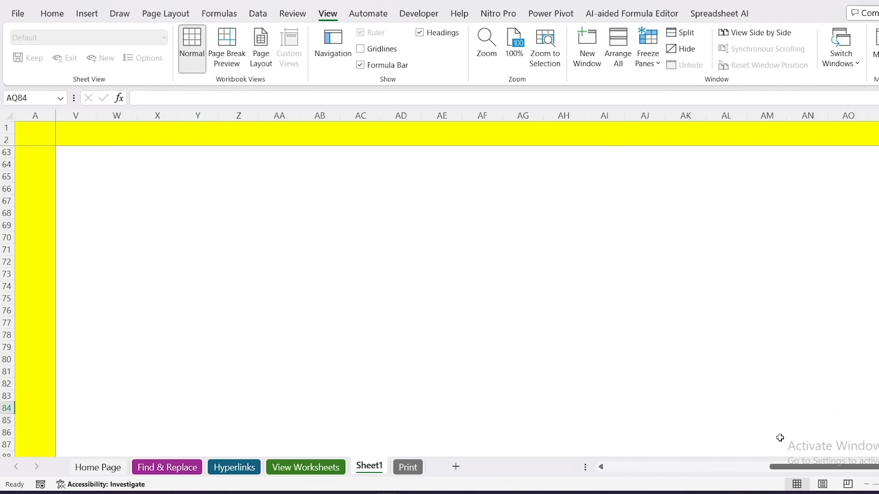
left_click_drag(787, 467, 623, 467)
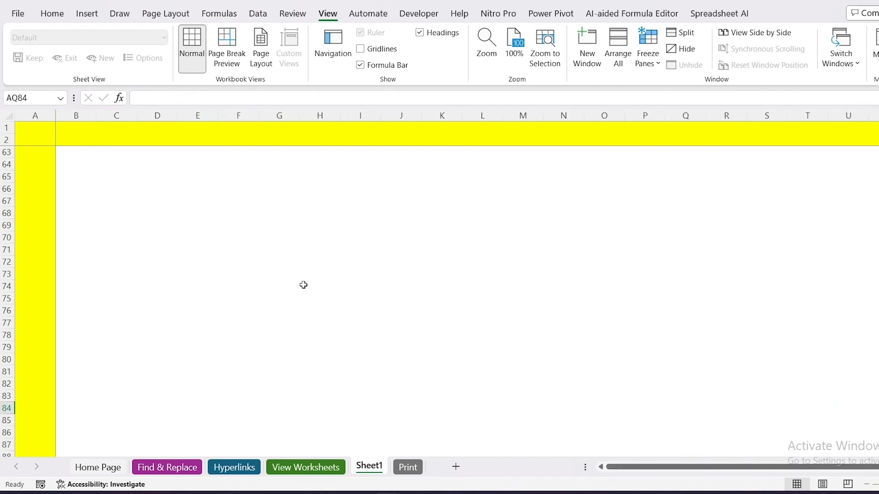
Select cell D64 and unfreeze the panes on the yellow-marked sheet.
left_click(304, 285)
left_click(648, 50)
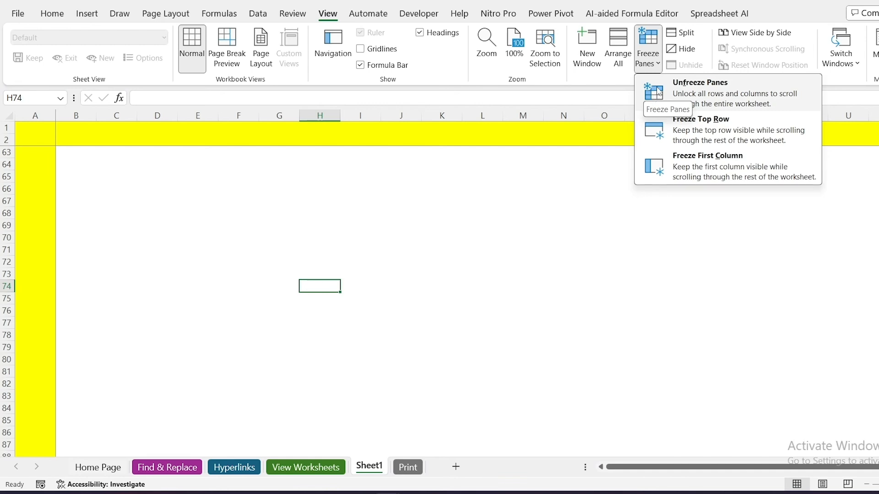
left_click(247, 199)
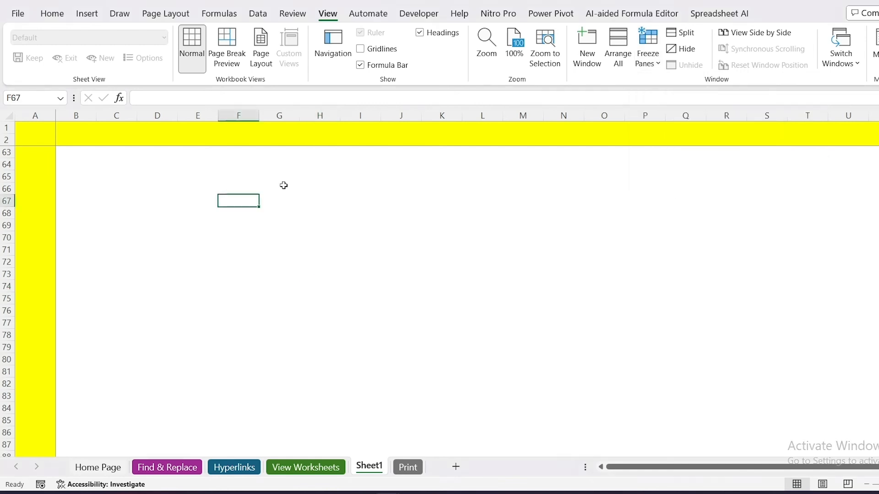
left_click(142, 163)
left_click(648, 53)
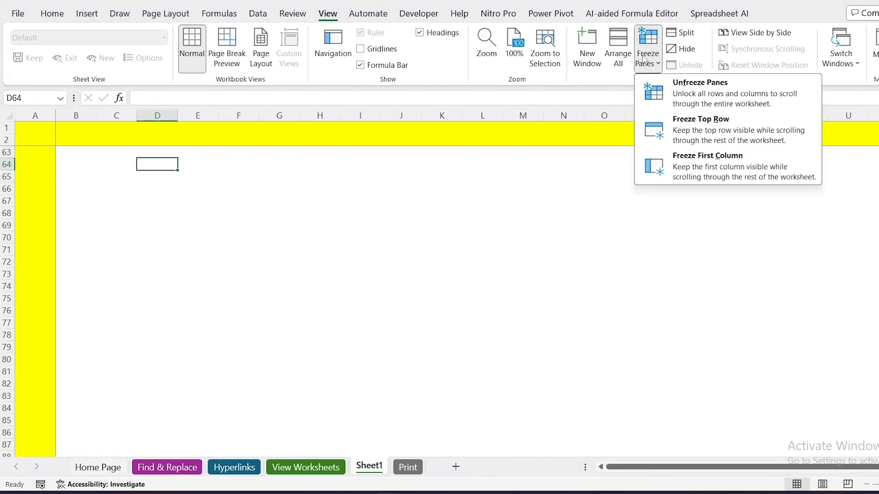
left_click(685, 94)
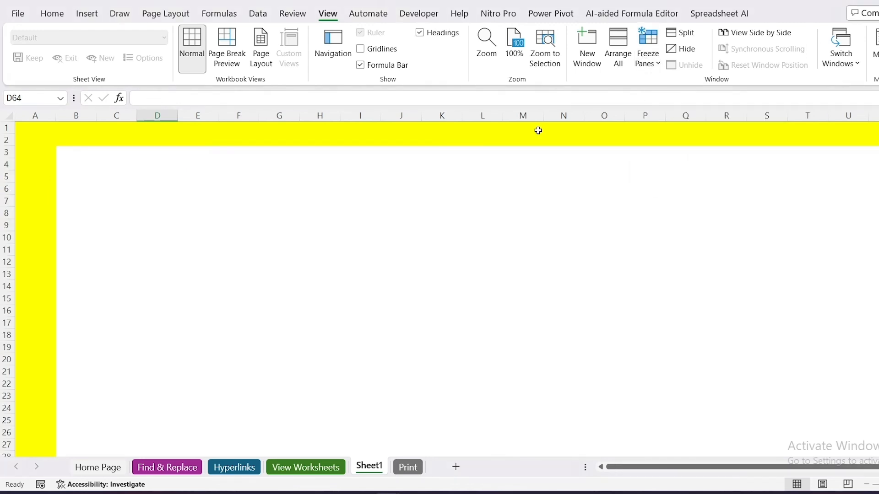